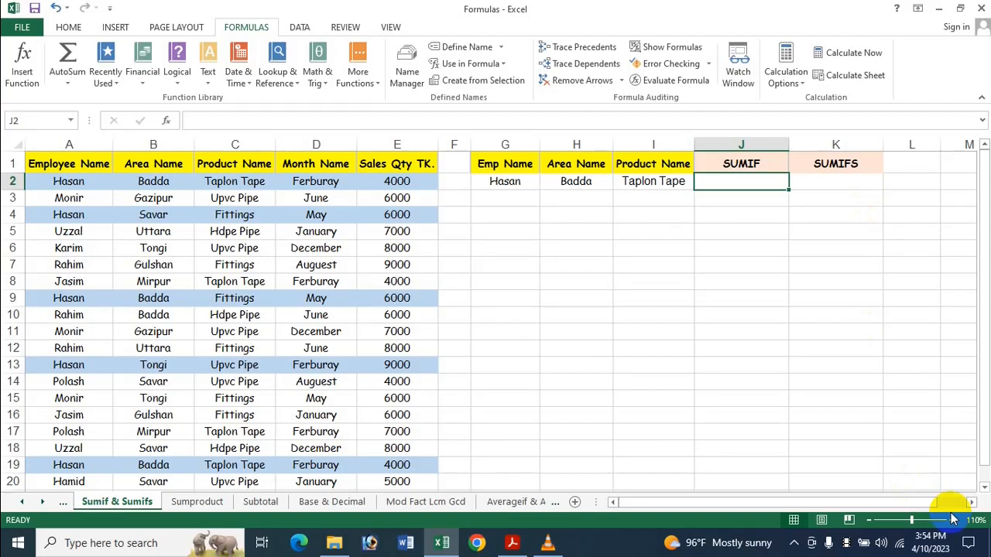
Start a SUMIF formula in J2 with the employee names in A2:A20 as the criteria range.
text(=)
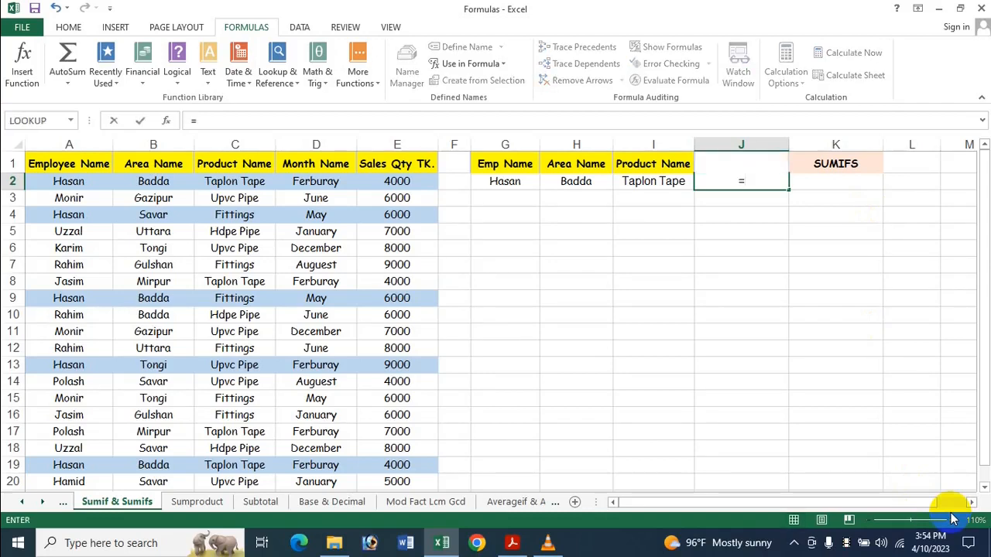
text(S)
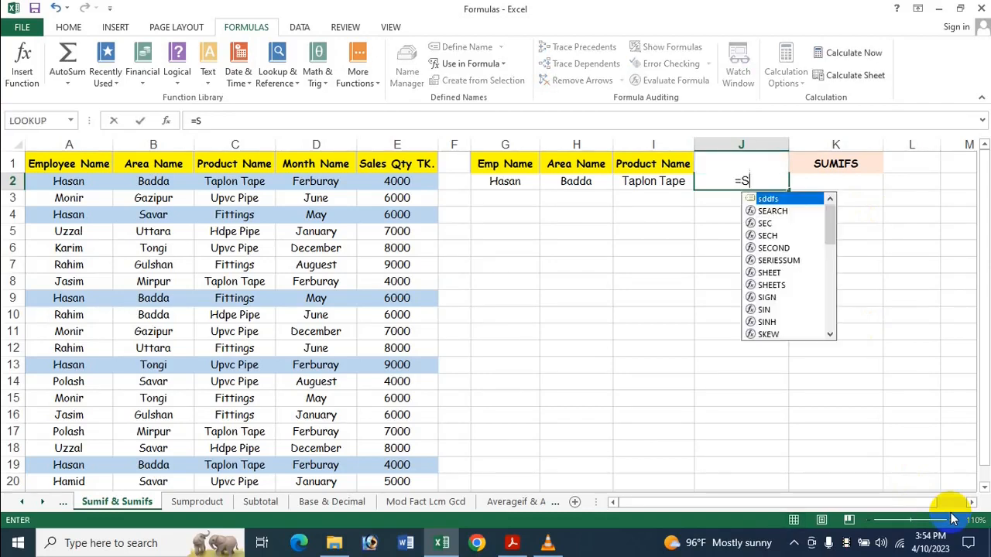
text(um)
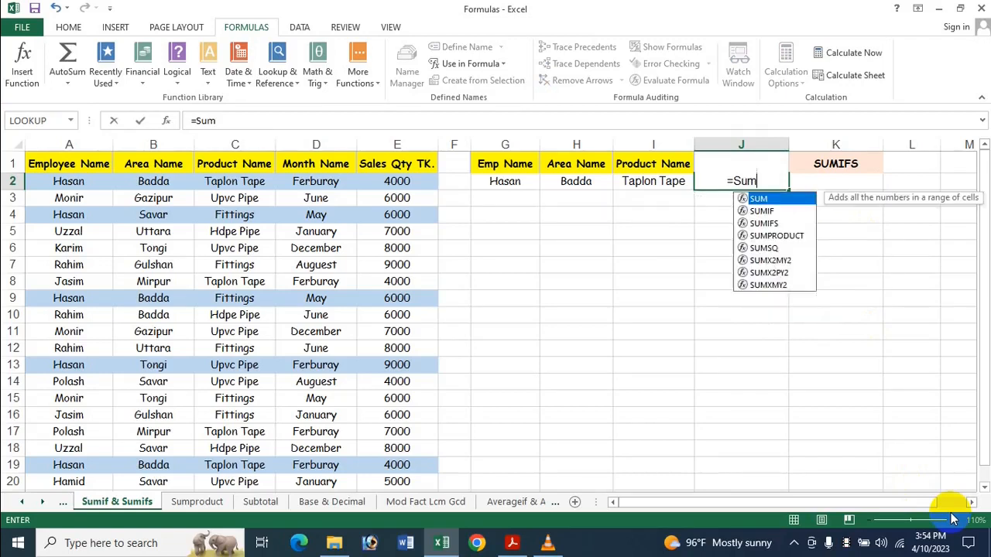
click(762, 211)
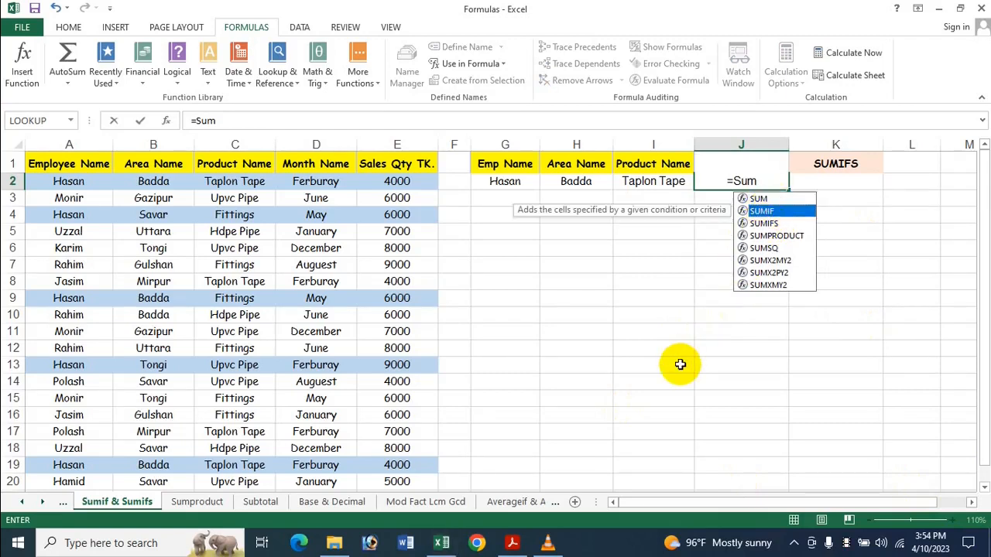
key(Tab)
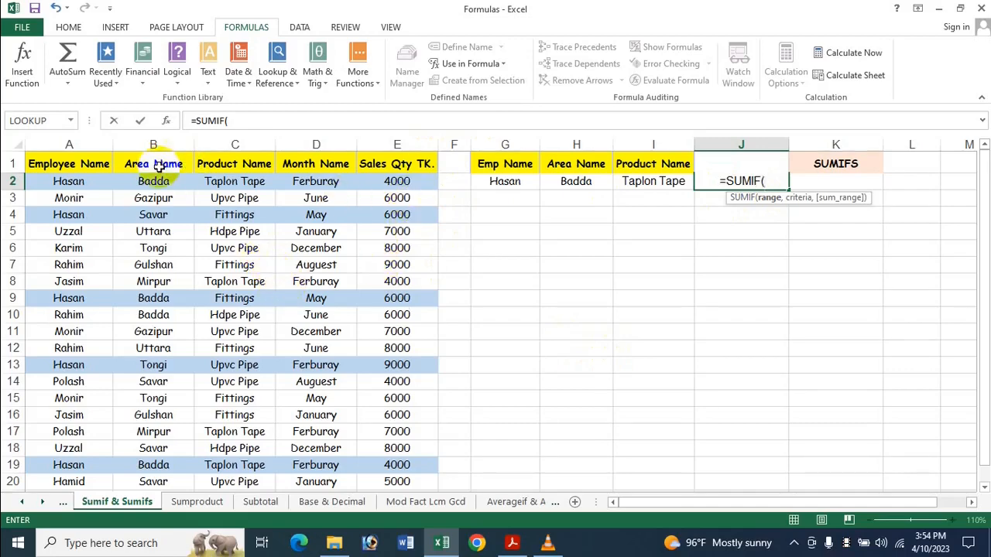
drag(66, 184, 88, 441)
scroll(306, 328, up, 1)
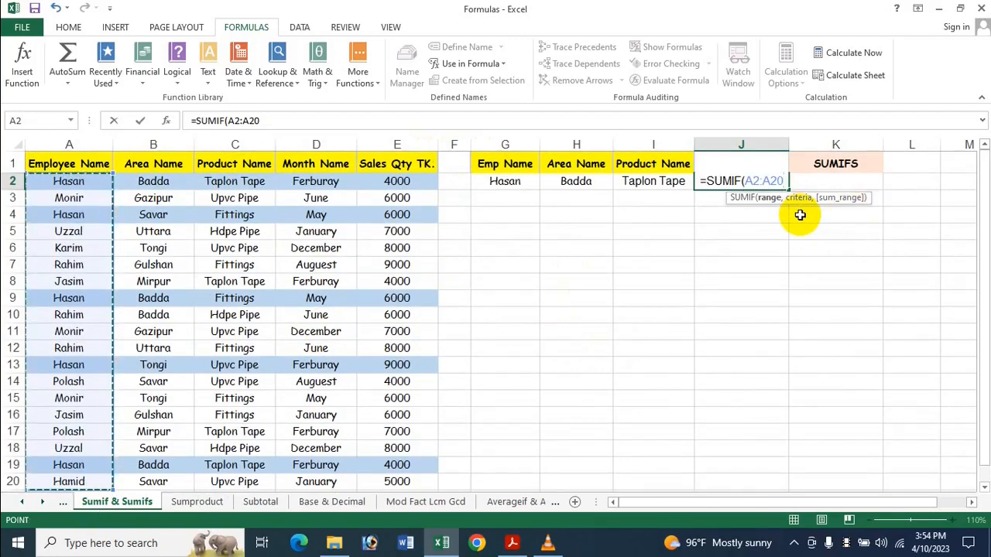
Complete the SUMIF formula in J2 with G2 as the criteria and the sales quantities E2:E20 as the sum range.
text(,)
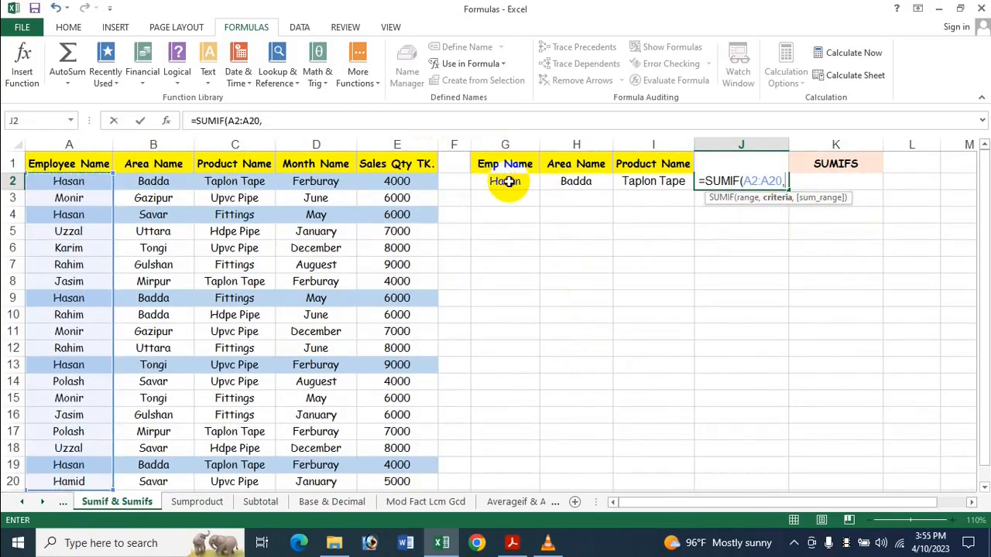
click(507, 181)
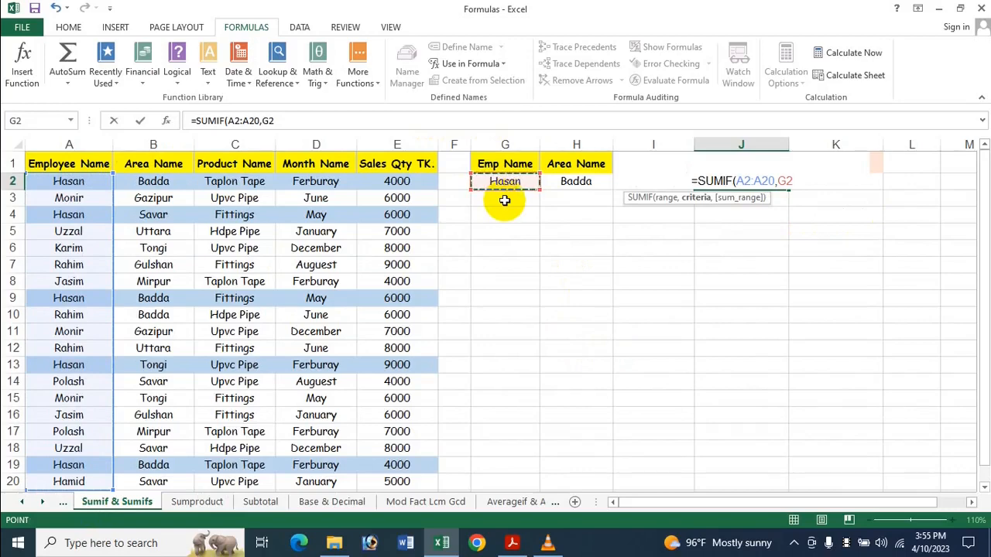
text(,)
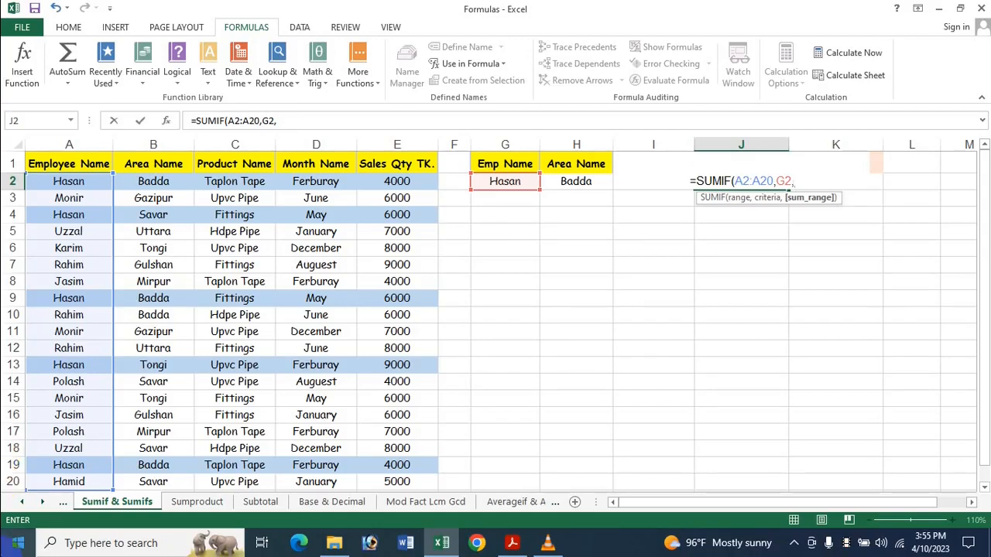
drag(409, 183, 418, 446)
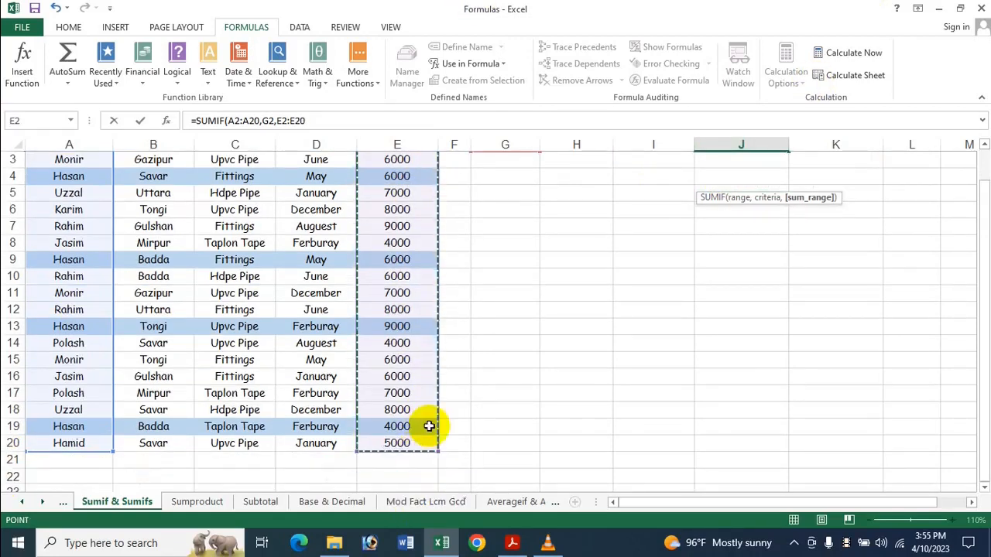
scroll(464, 387, up, 1)
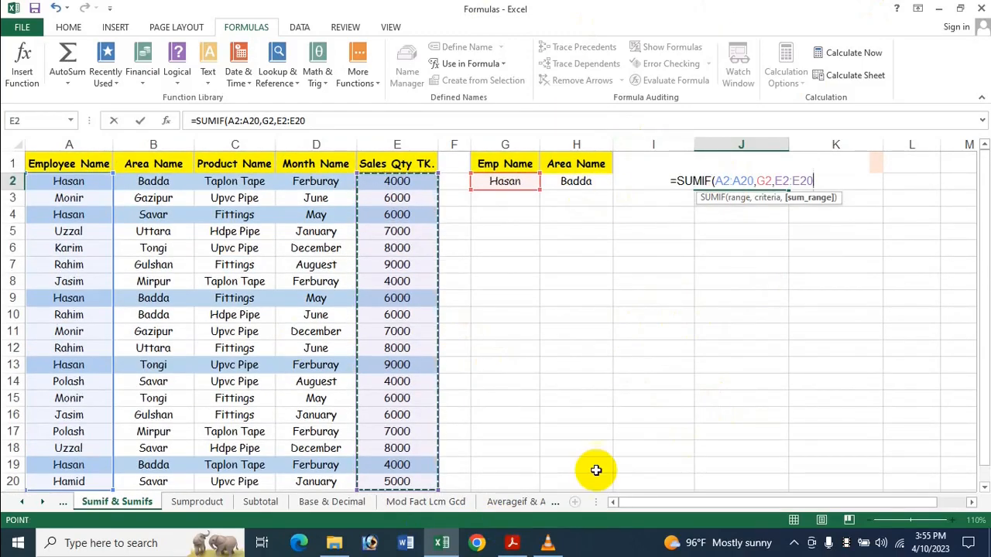
text())
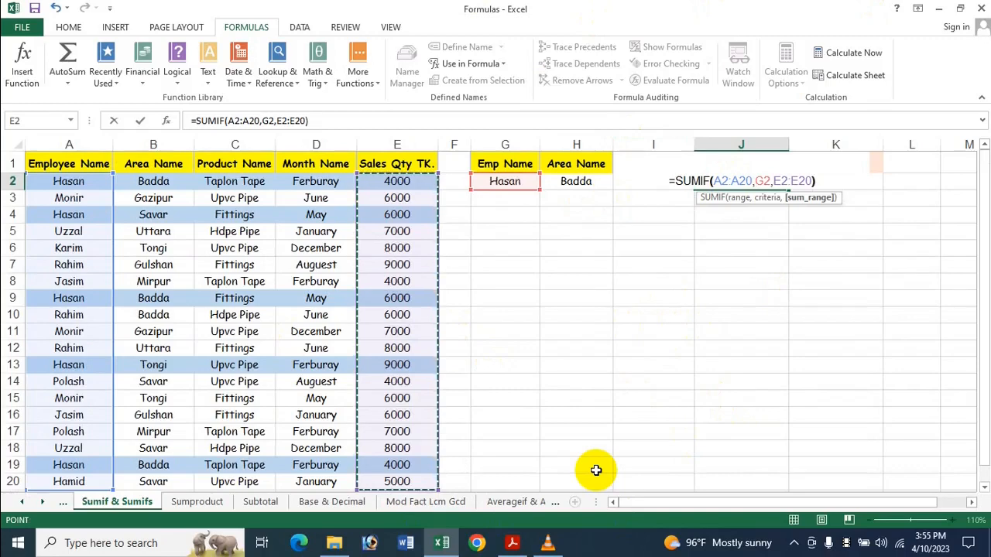
key(Return)
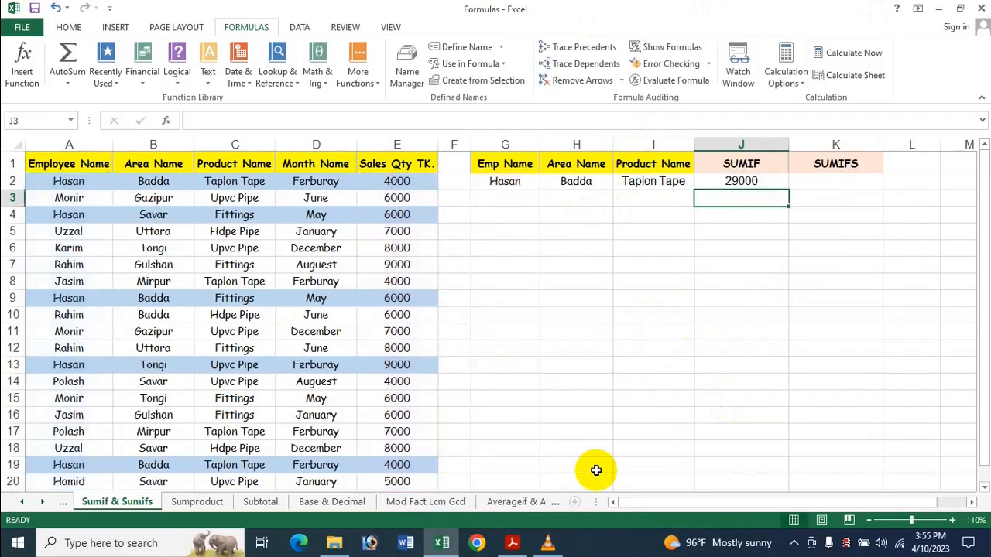
Review the J2 formula against the data rows, and open Calculator with its window placed below the SUMIF result.
click(724, 184)
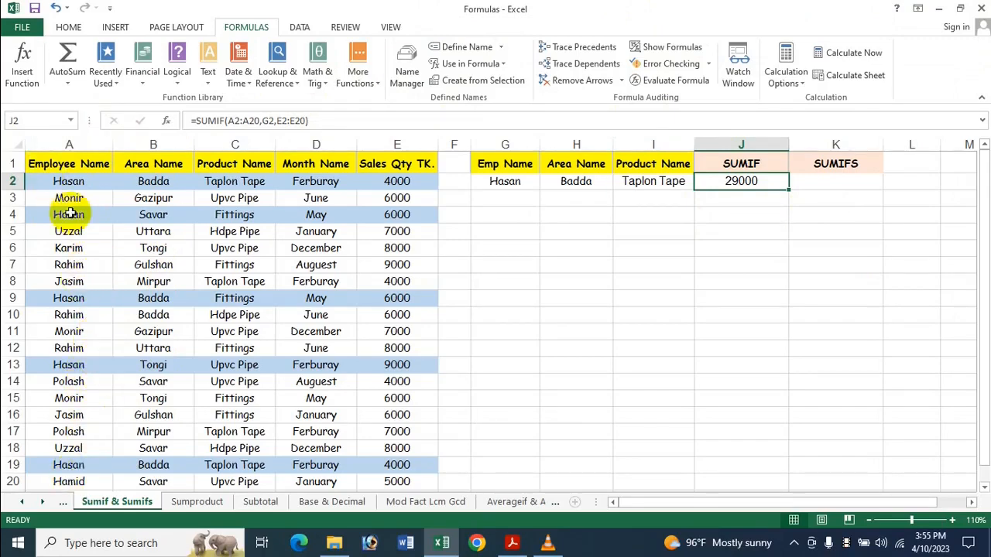
scroll(105, 366, down, 1)
scroll(104, 366, up, 1)
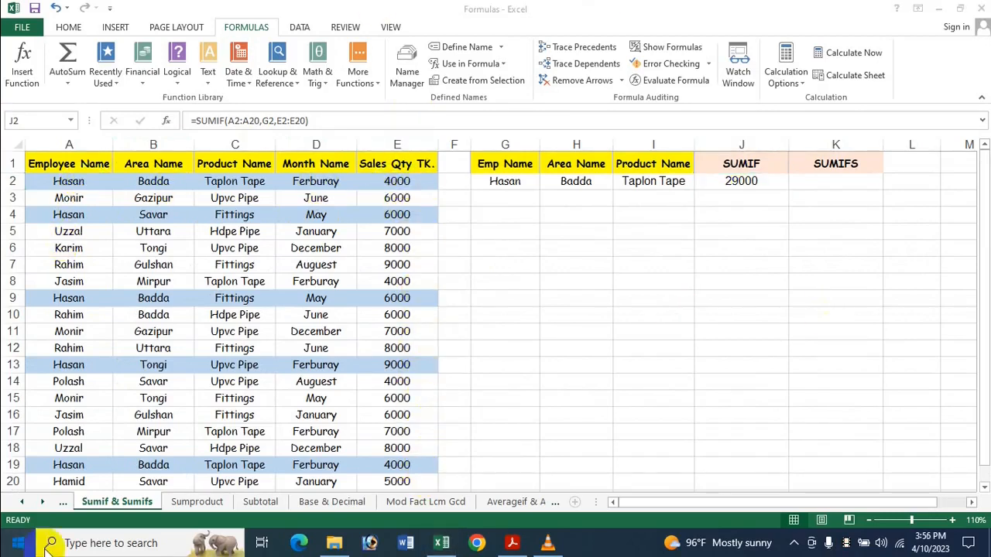
click(17, 542)
click(107, 448)
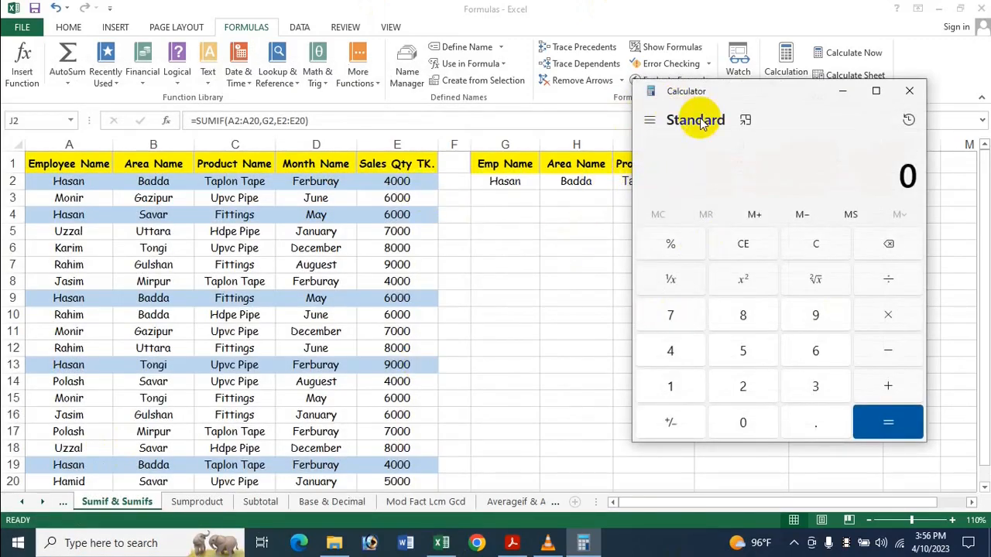
drag(703, 91, 699, 215)
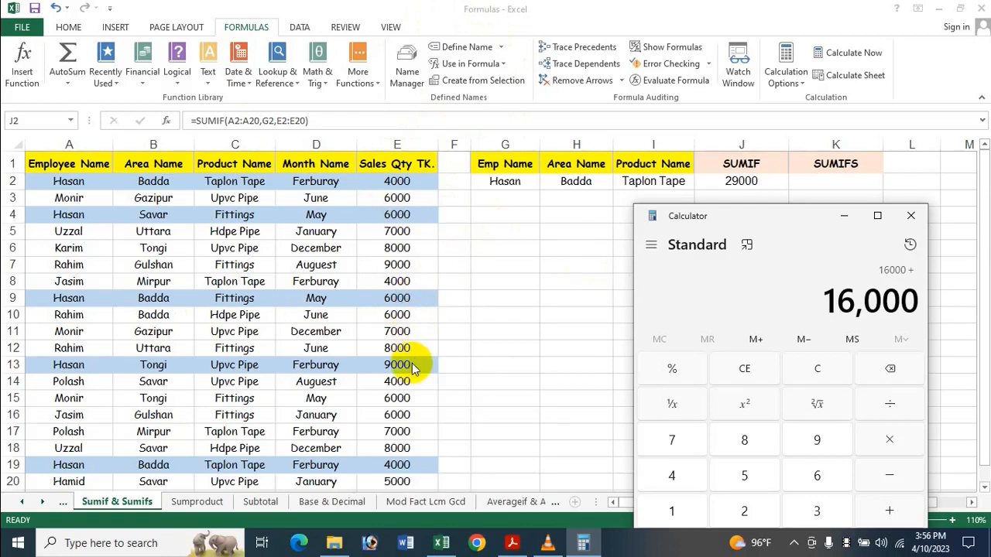
In Calculator, add the sales of the last two highlighted rows, 9000 and 4000, to the running sum.
key(9)
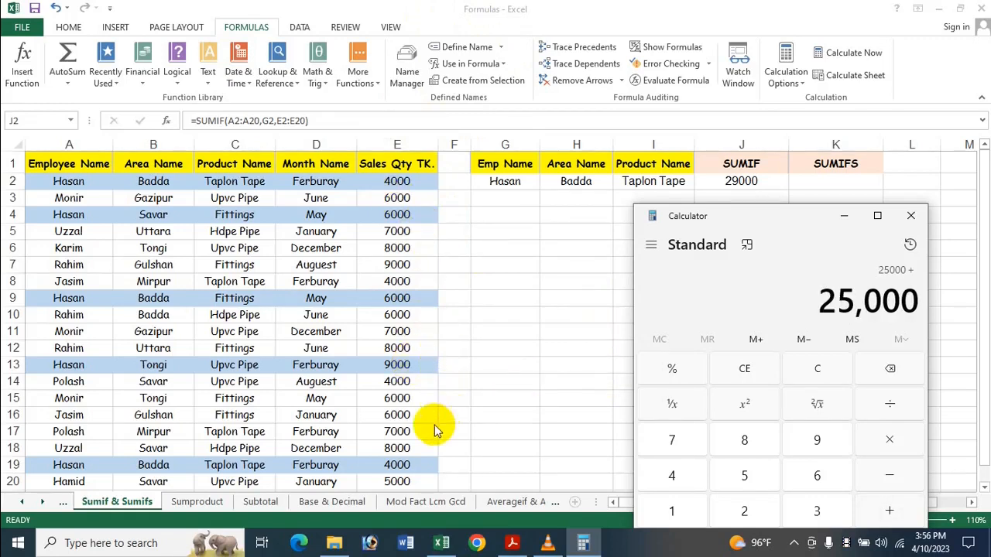
click(981, 227)
drag(981, 232, 979, 255)
click(596, 546)
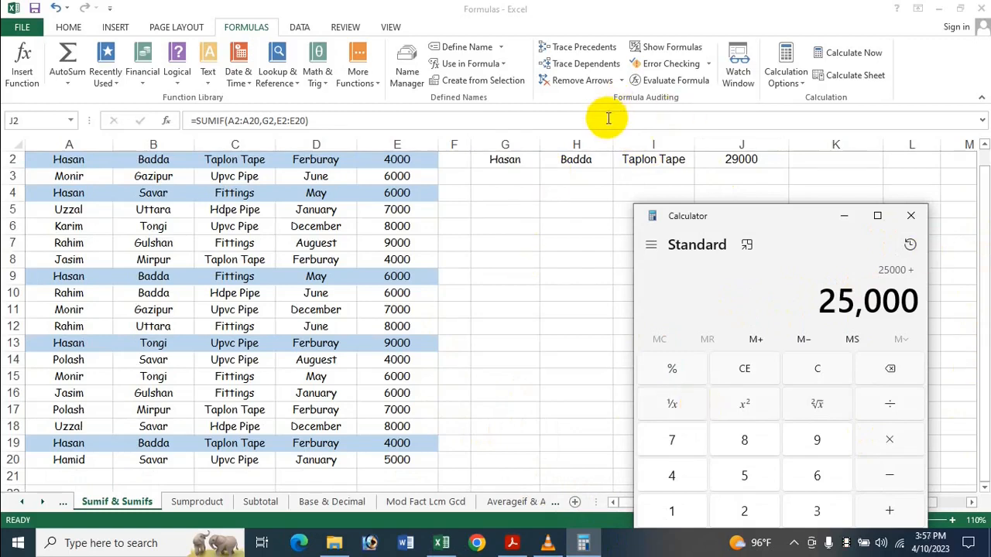
text(400)
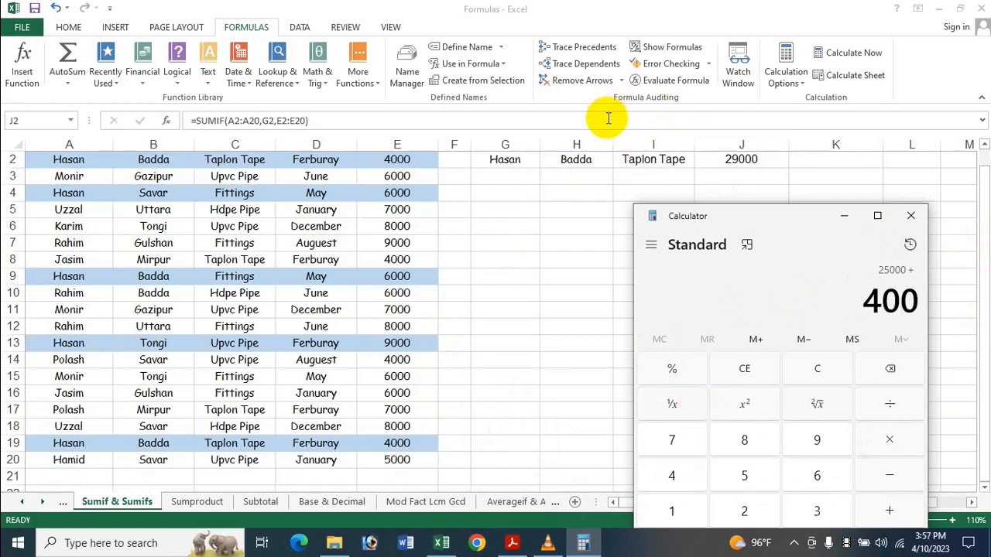
key(Return)
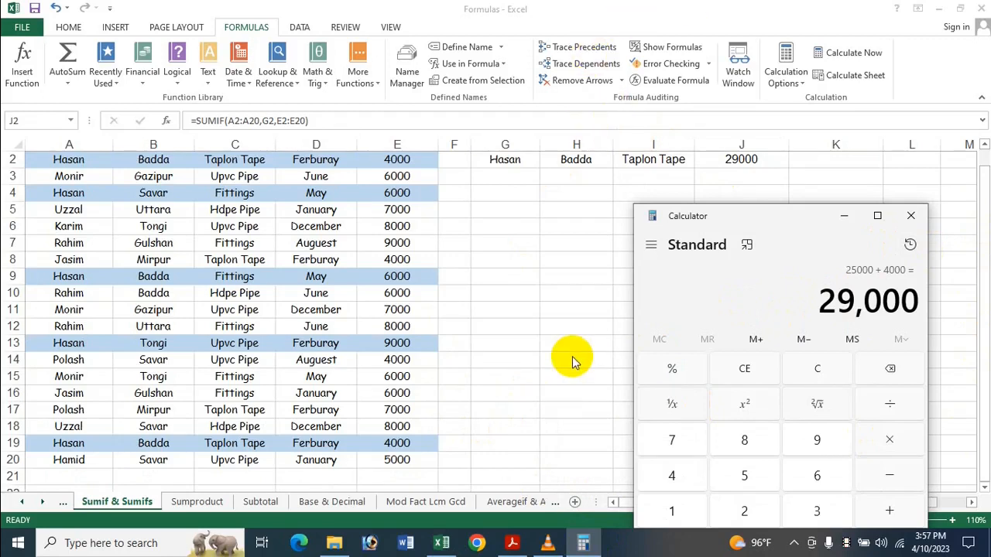
Compare the Calculator total with the SUMIF result in J2, and close Calculator.
click(985, 182)
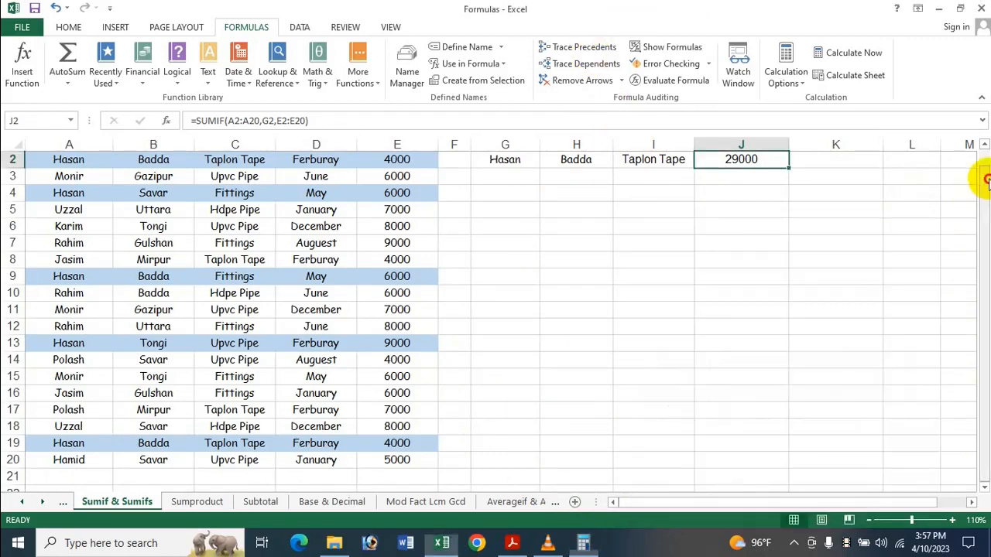
mouse_move(982, 151)
mouse_down()
mouse_move(980, 185)
mouse_move(976, 146)
mouse_up()
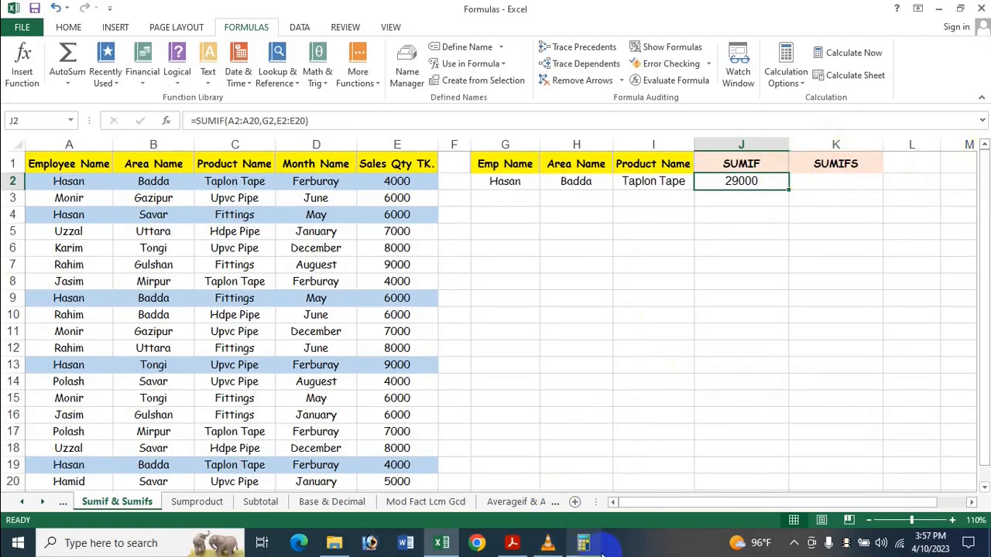
click(580, 544)
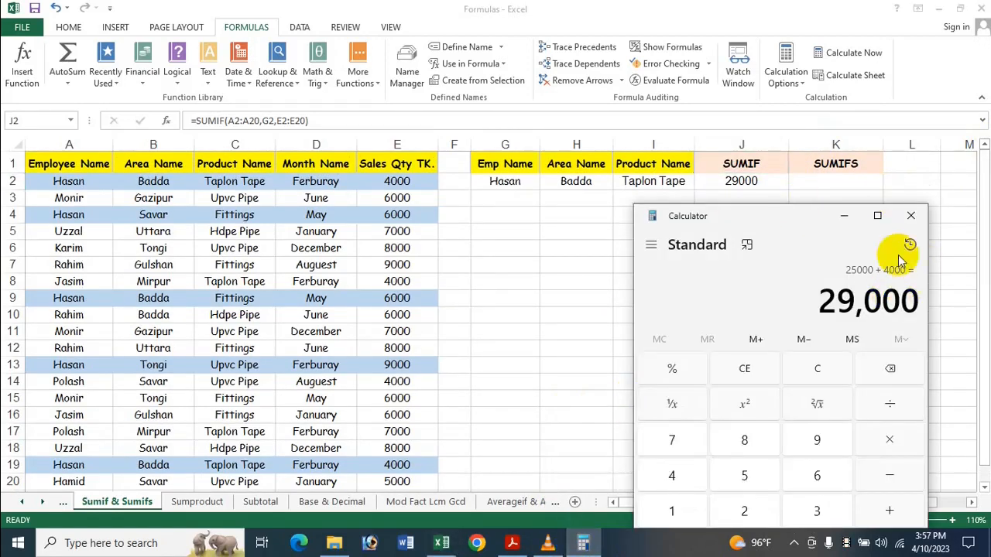
click(913, 216)
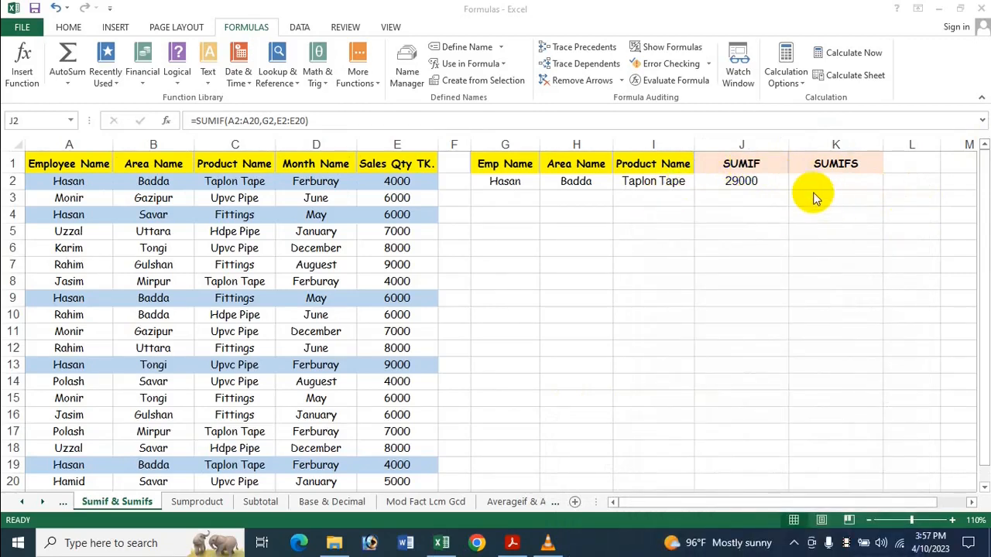
Insert the SUMIF function into J3 from the Math & Trig function library.
click(734, 194)
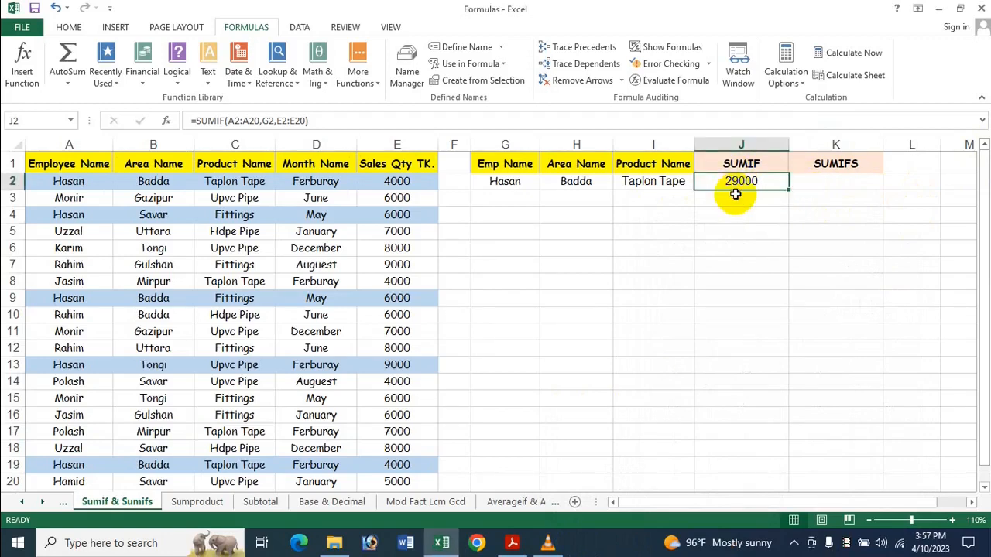
click(743, 203)
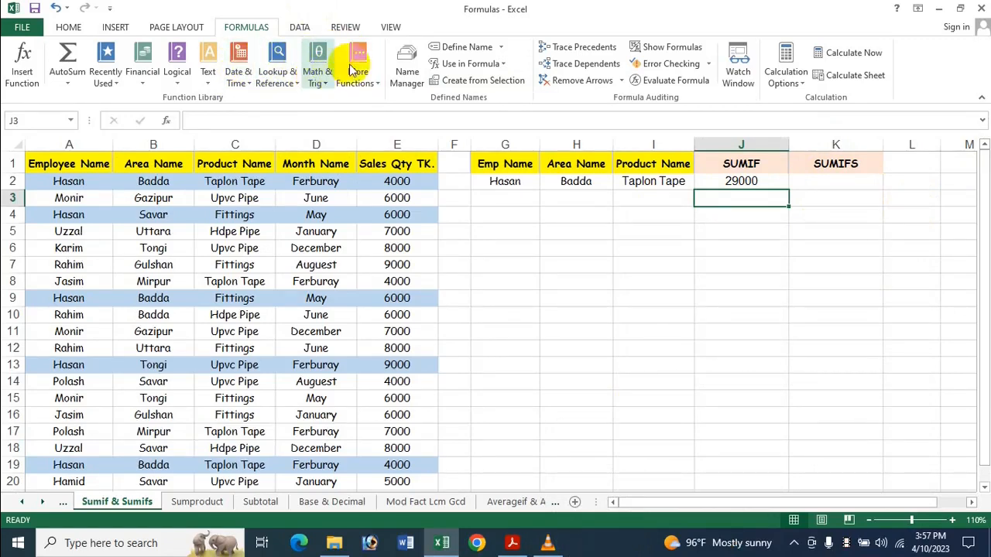
click(315, 85)
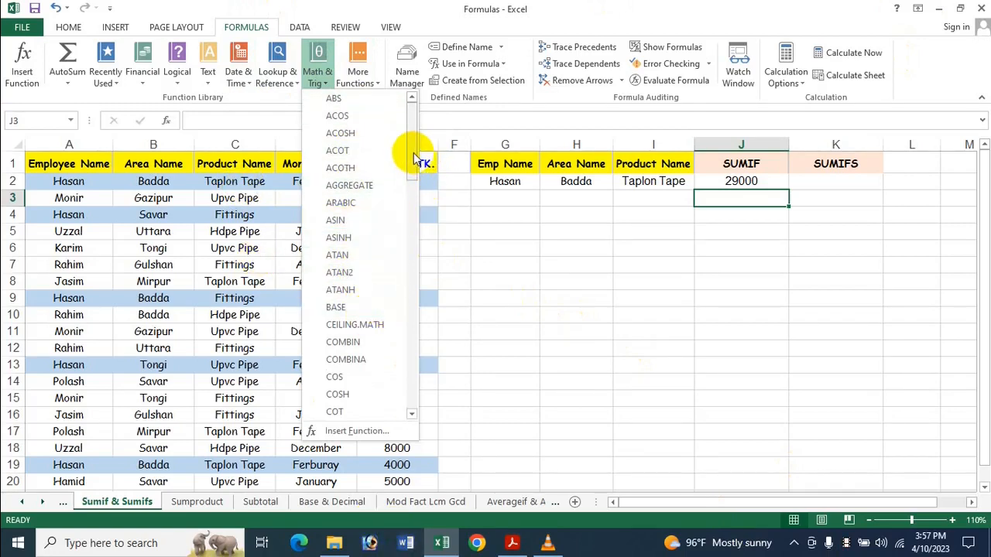
drag(415, 157, 426, 335)
drag(425, 342, 421, 362)
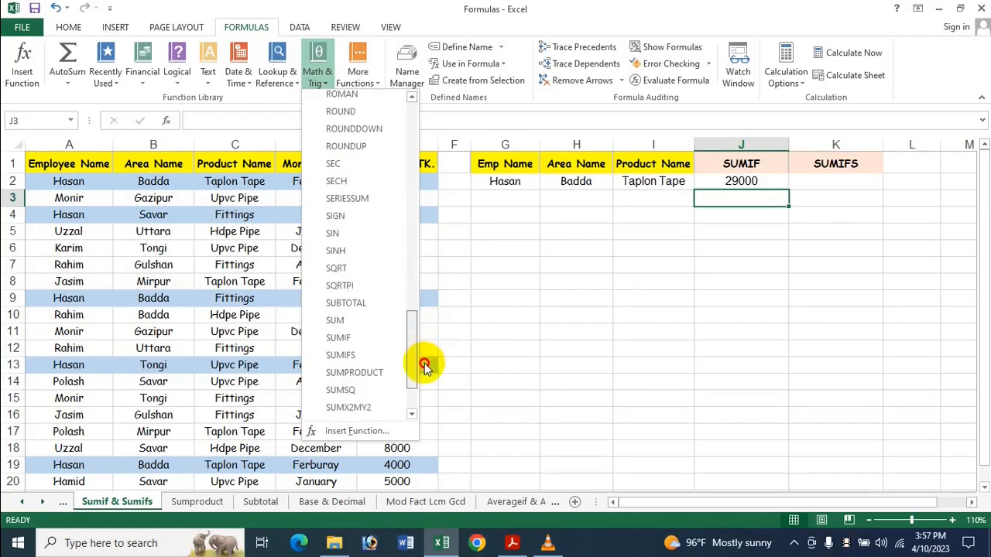
click(361, 343)
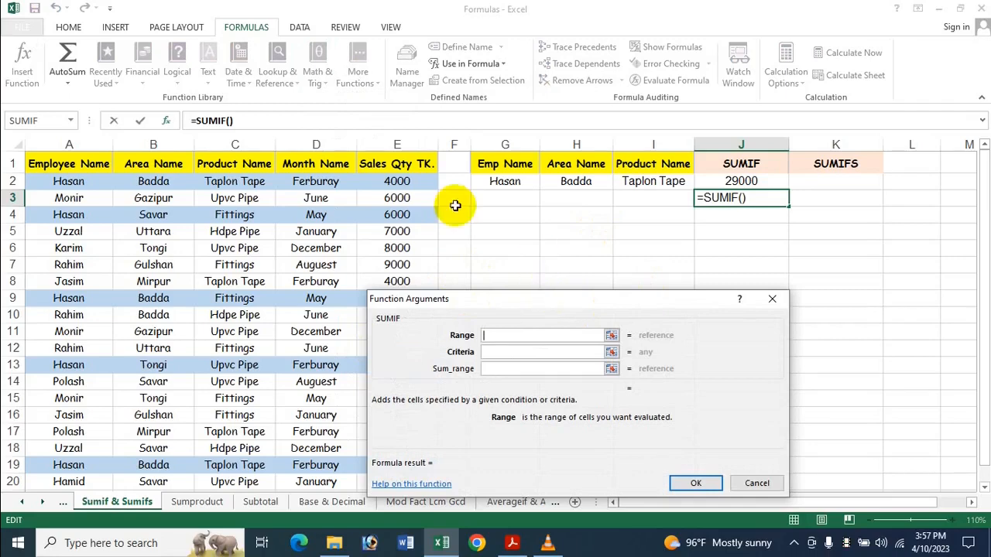
Complete the SUMIF arguments for J3 with range A2:A20, criteria G2 and sum range E2:E20.
drag(59, 184, 93, 424)
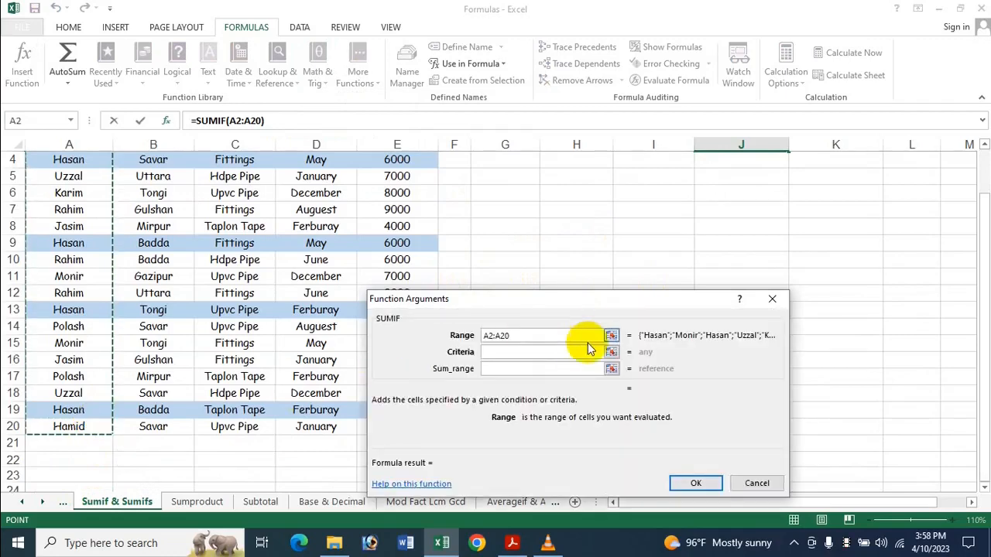
scroll(480, 219, up, 1)
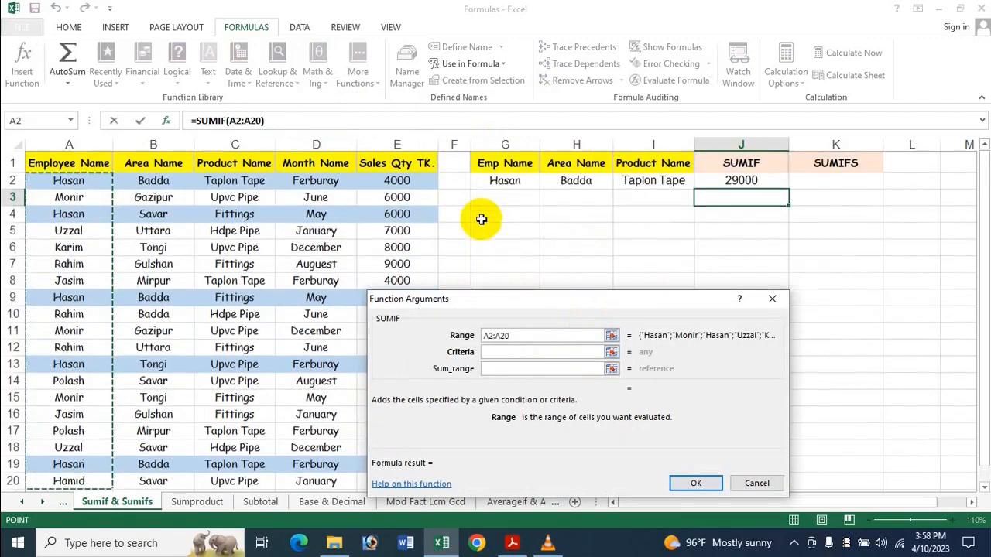
click(510, 357)
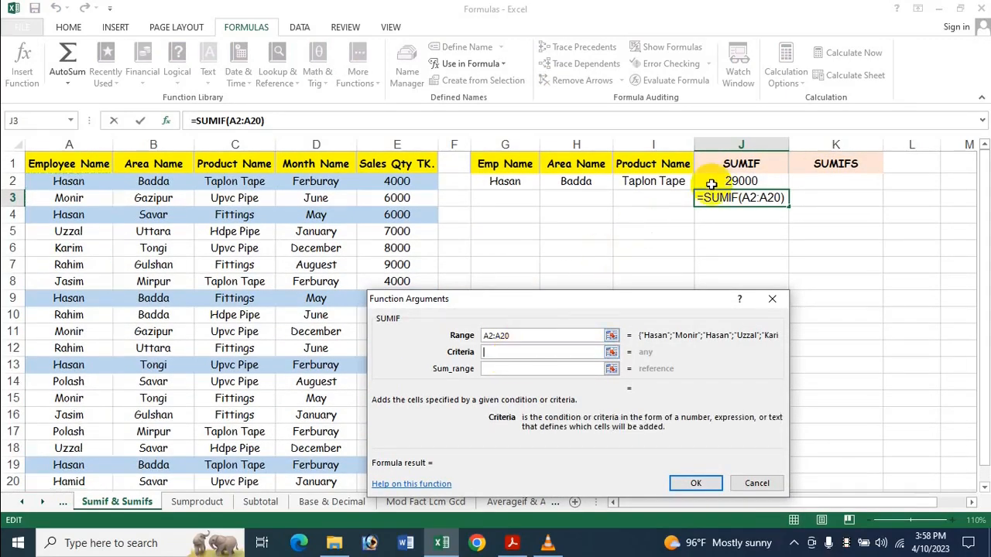
click(504, 181)
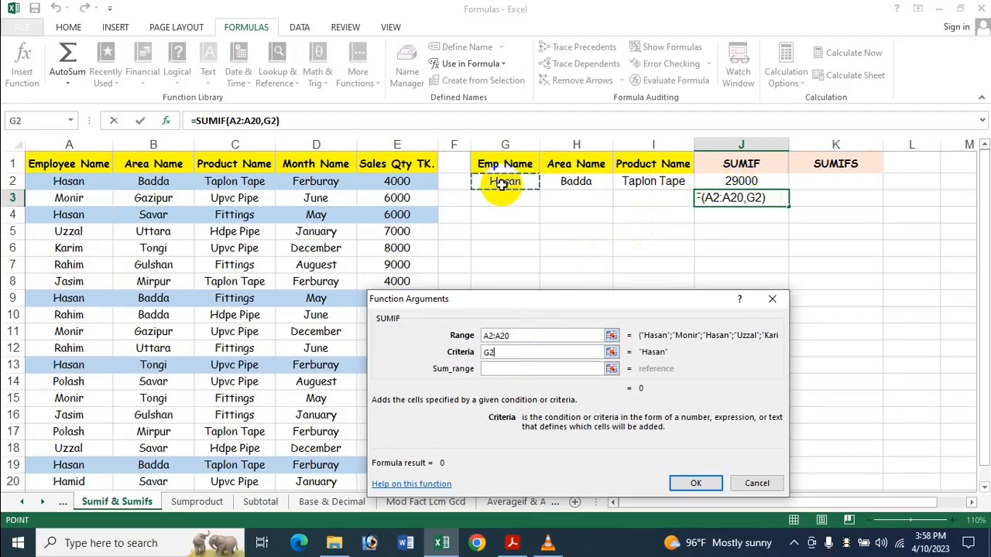
click(500, 372)
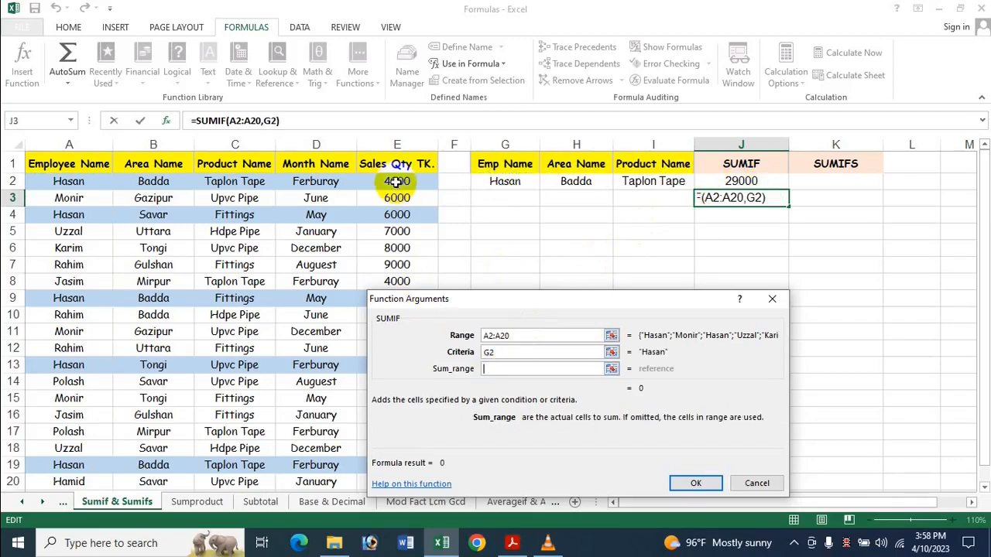
drag(396, 181, 412, 435)
scroll(353, 287, up, 1)
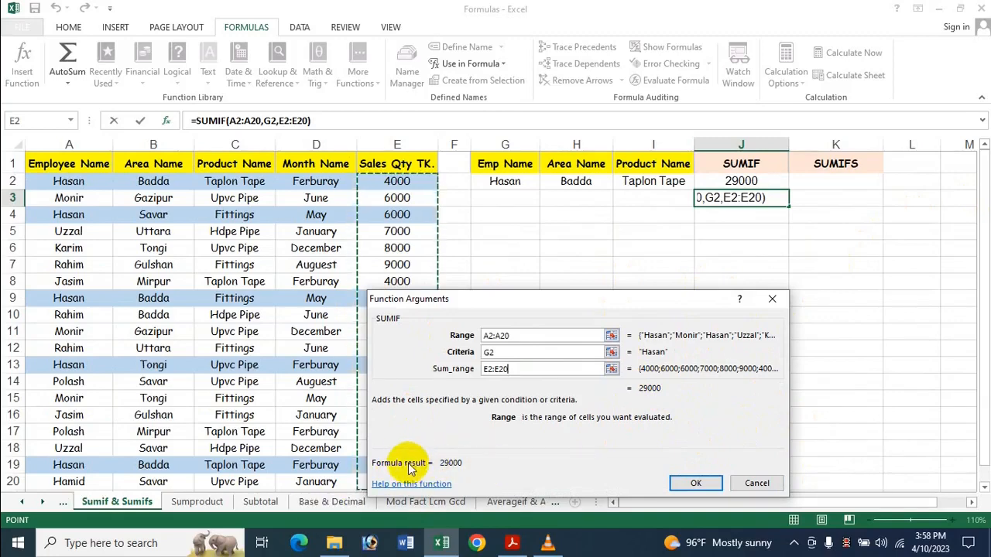
click(695, 482)
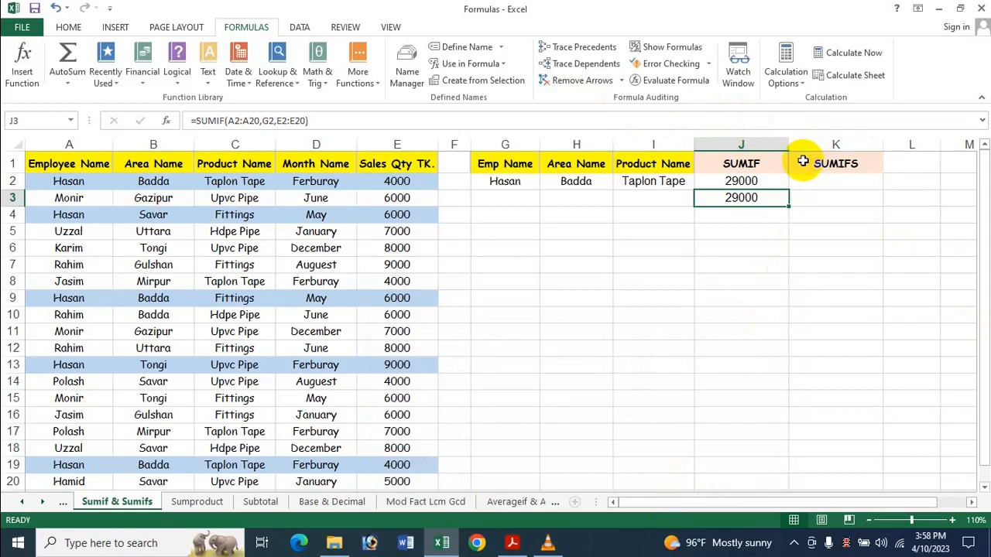
Start a SUMIFS formula in K2 with E2:E20 as the sum range.
click(825, 184)
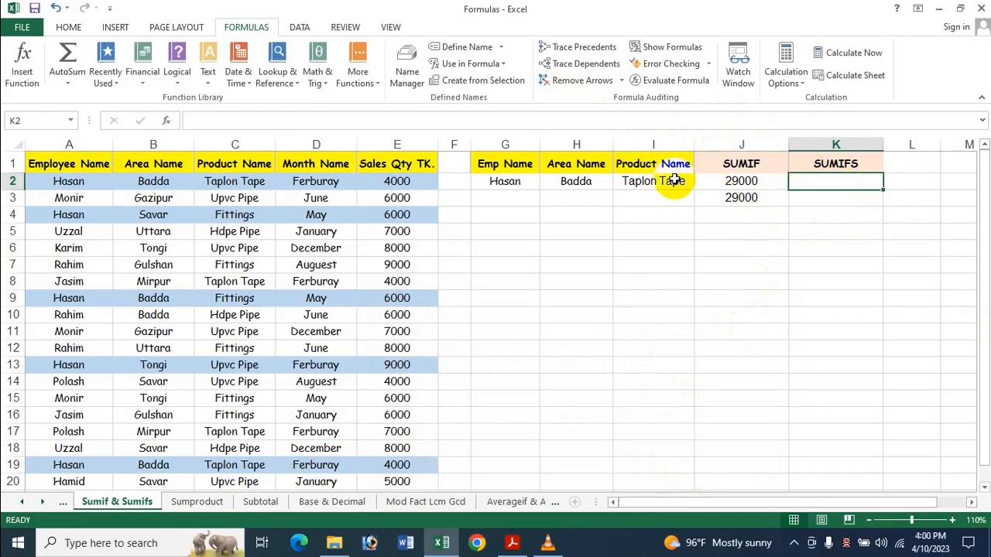
text(=)
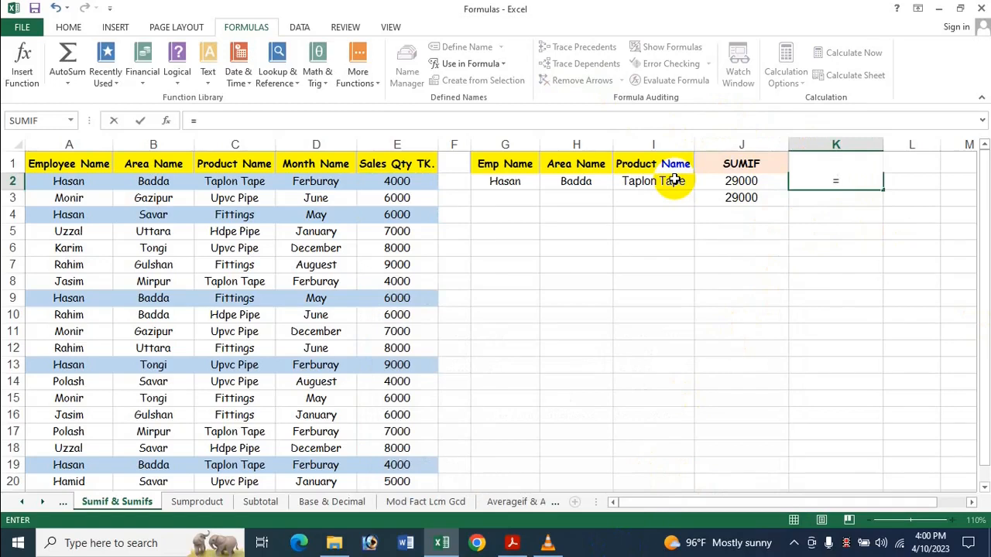
text(Sumif)
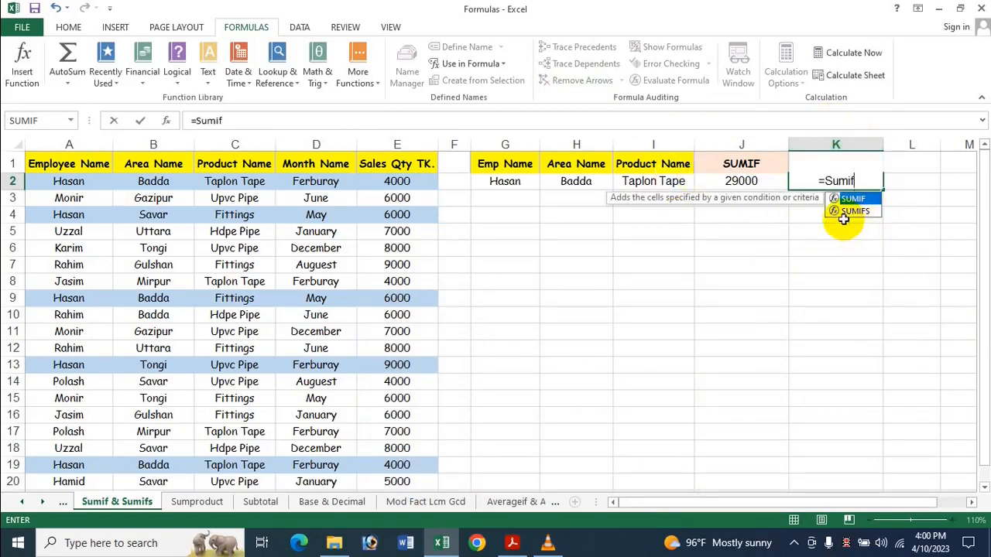
double_click(854, 211)
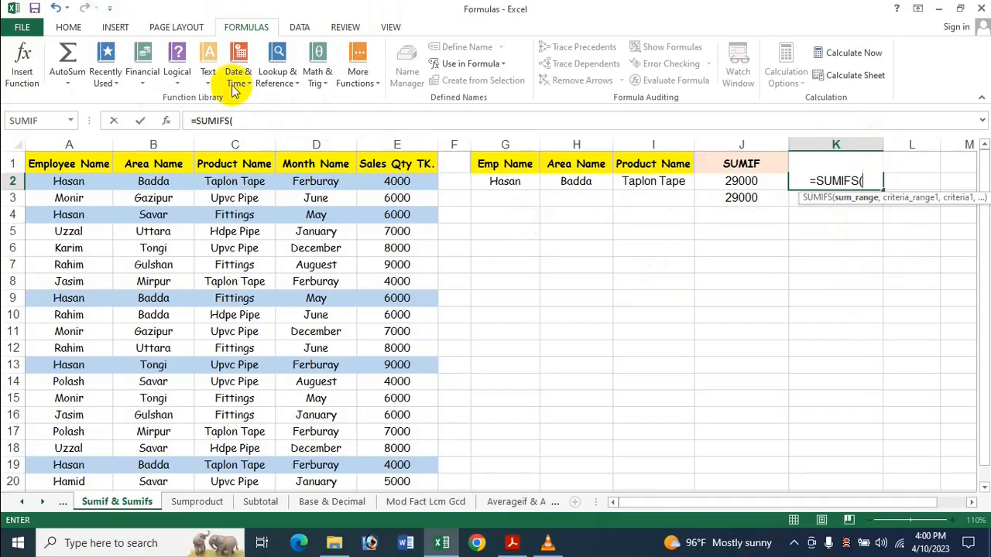
click(396, 185)
drag(396, 193, 418, 405)
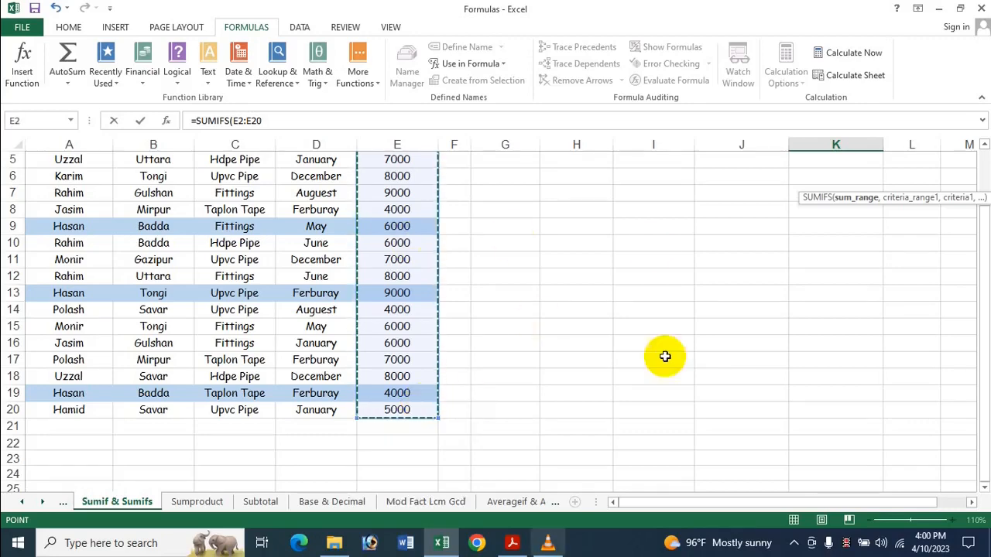
scroll(592, 291, up, 2)
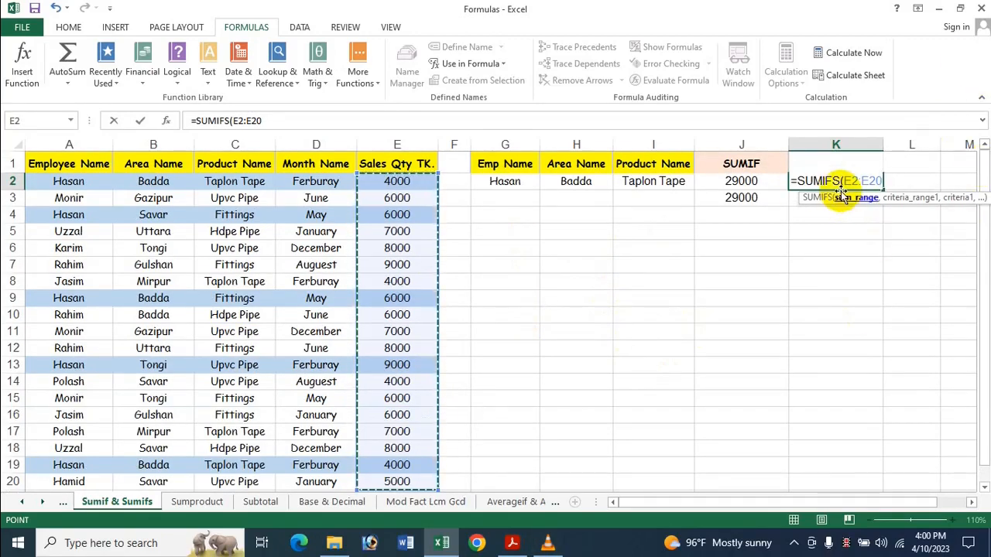
text(,)
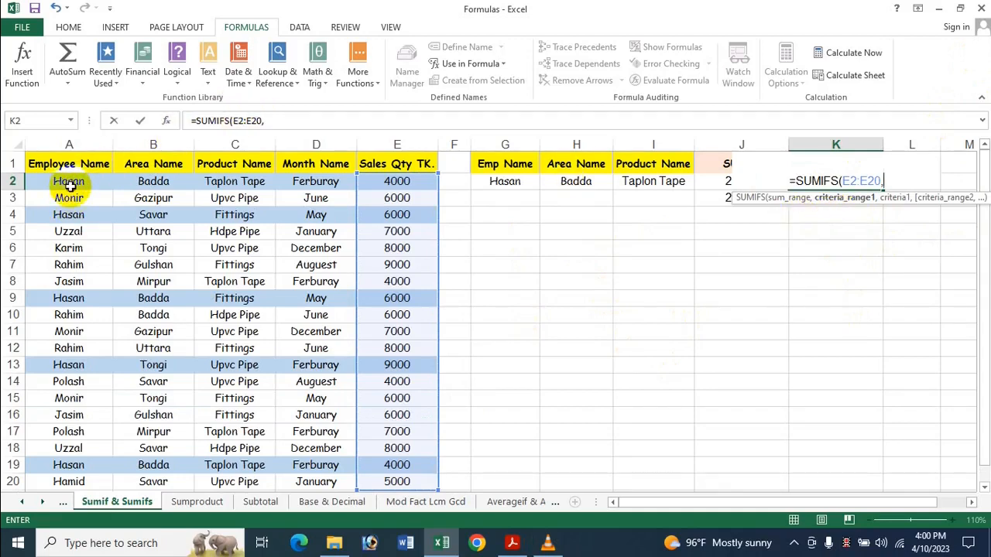
Add the first condition to the K2 SUMIFS formula, with criteria range A2:A20 and criteria G2.
drag(69, 185, 88, 420)
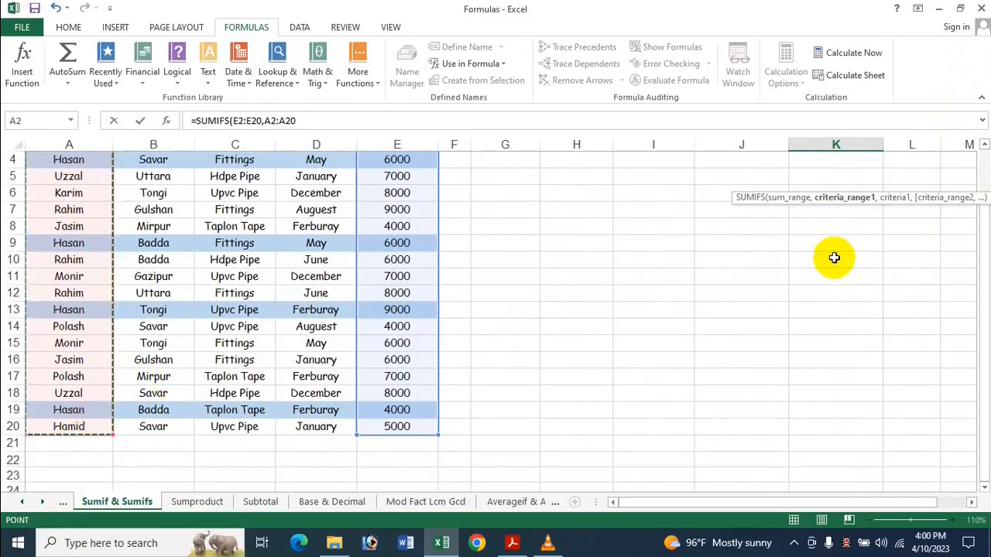
scroll(814, 274, up, 1)
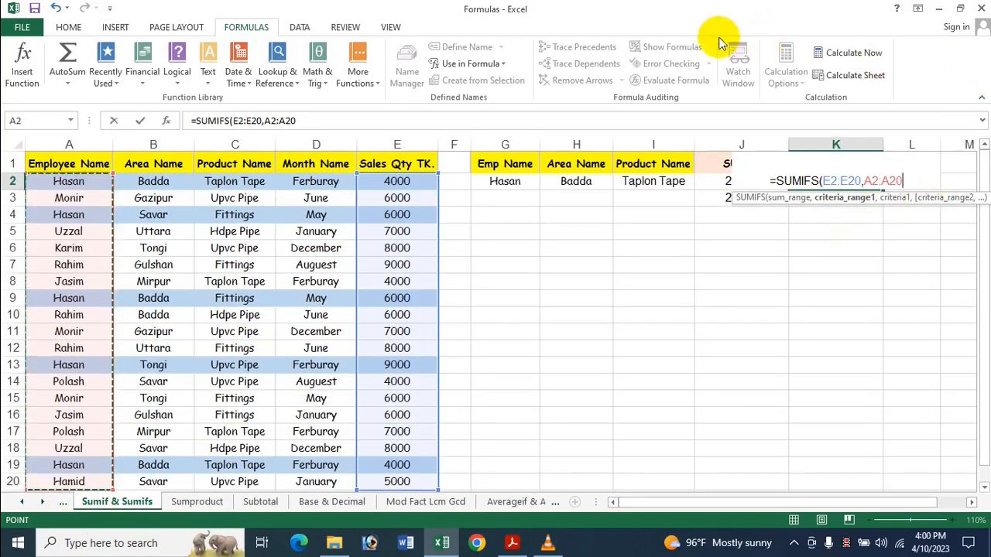
text(,)
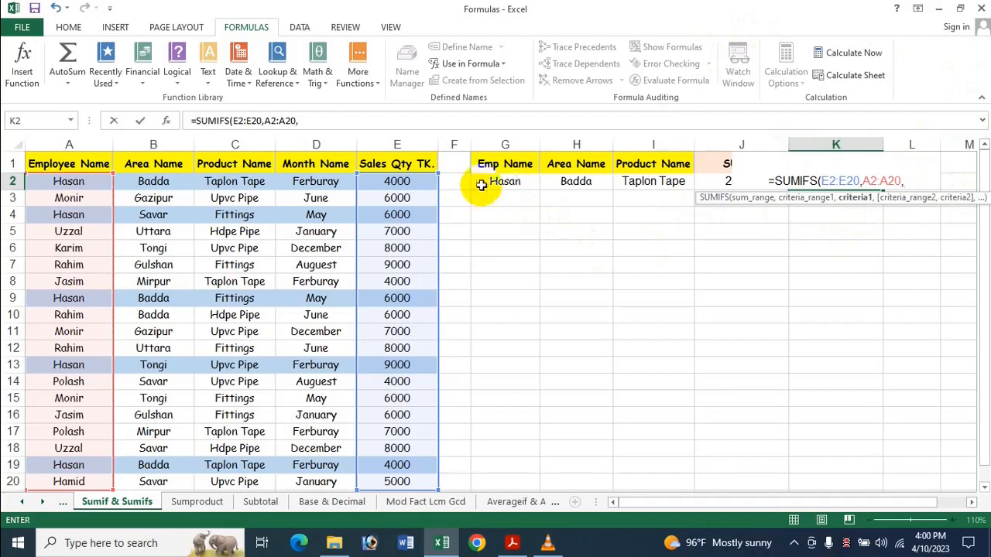
click(505, 181)
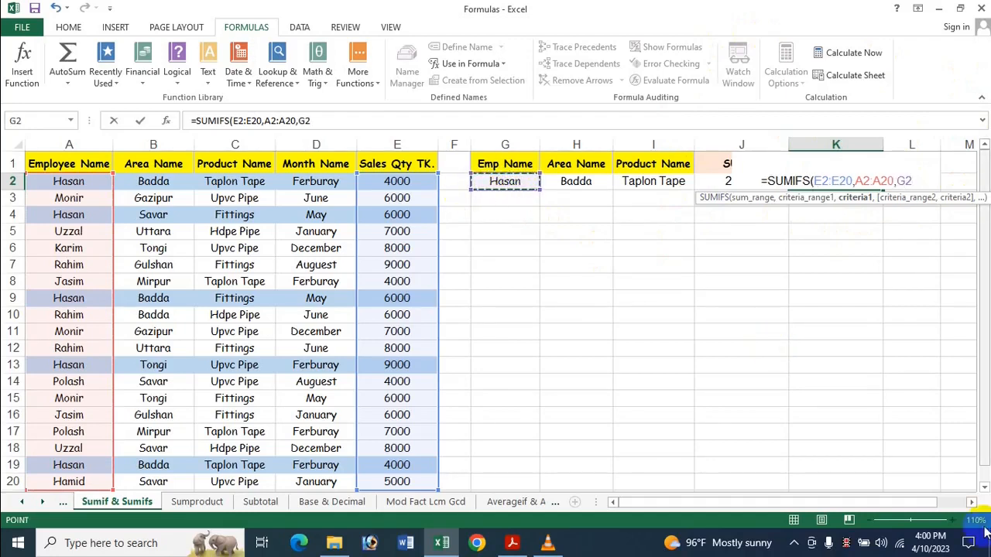
drag(858, 500, 950, 503)
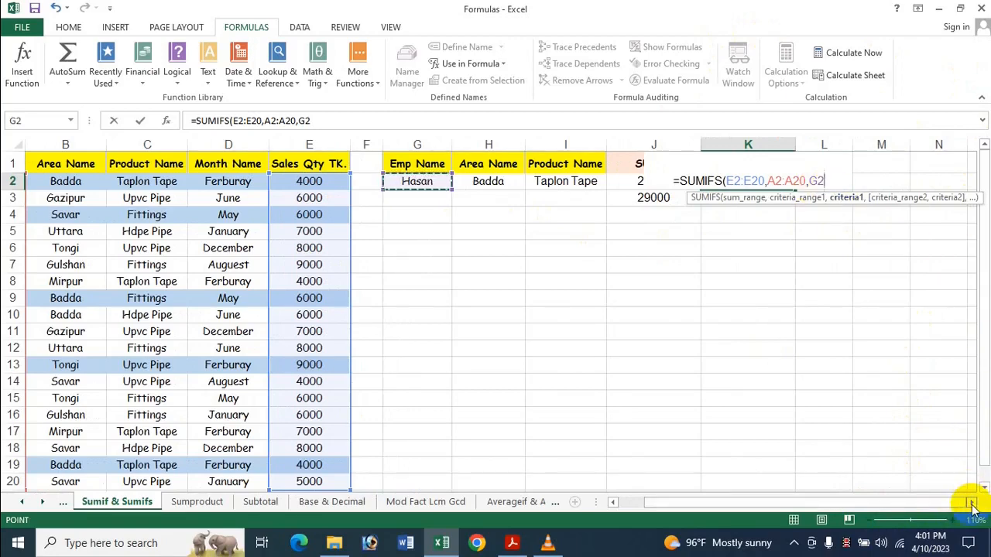
click(971, 502)
click(971, 503)
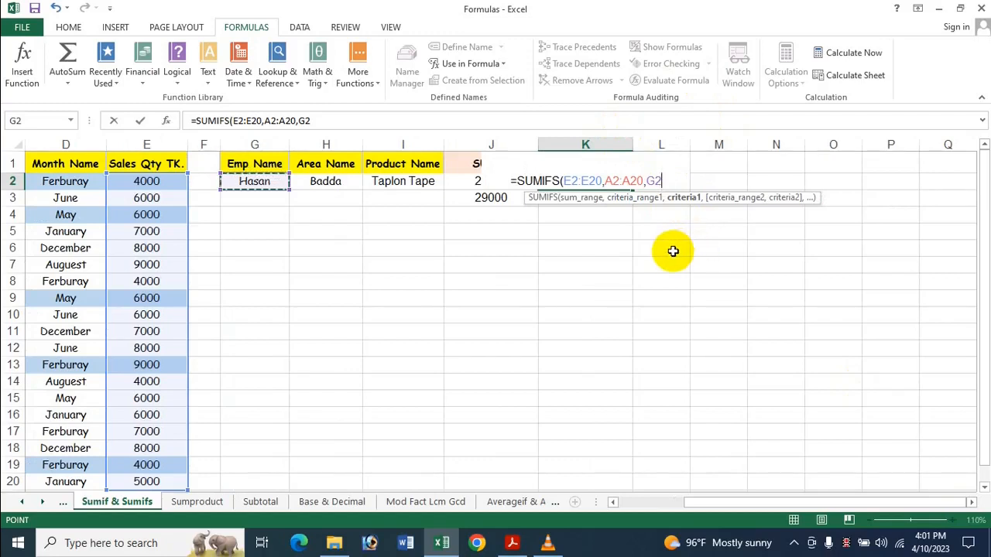
text(,)
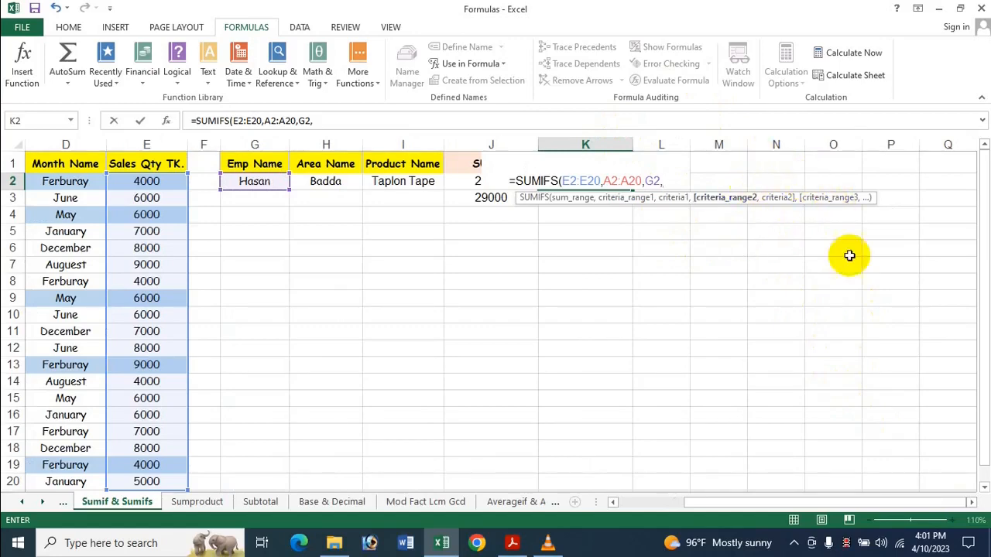
Add the second condition to the SUMIFS formula, with criteria range B2:B20 and criteria H2, and enter the formula in K2.
click(613, 503)
click(613, 503)
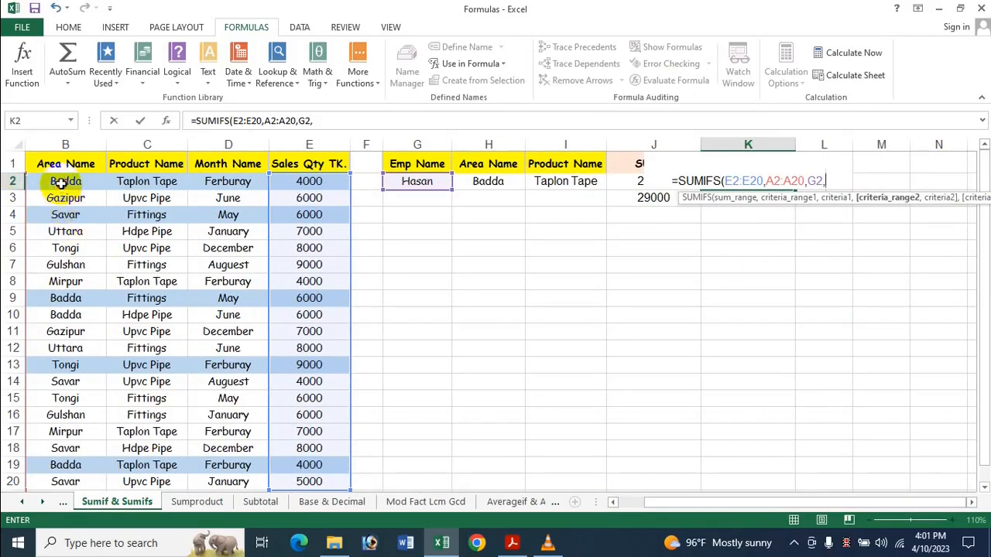
drag(60, 183, 78, 436)
scroll(726, 239, up, 1)
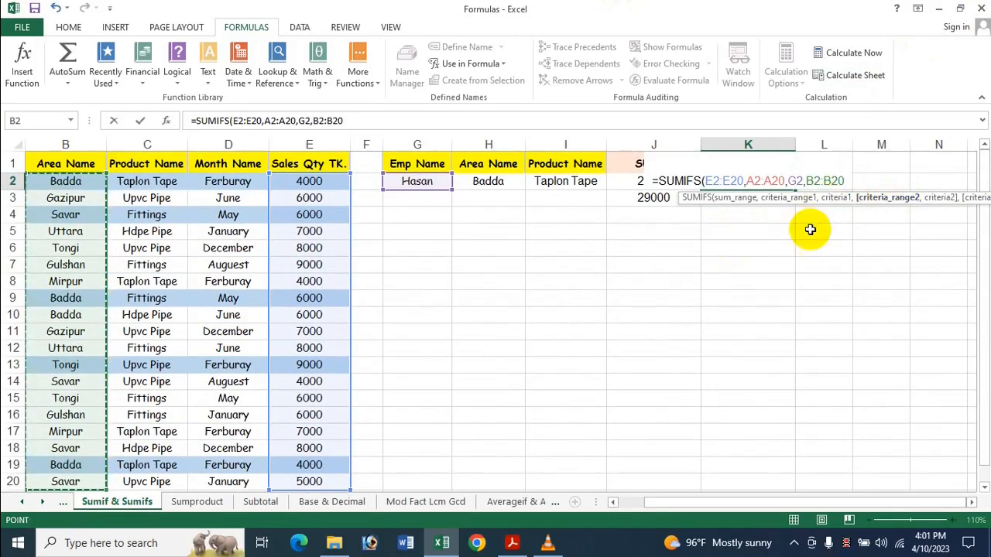
text(,)
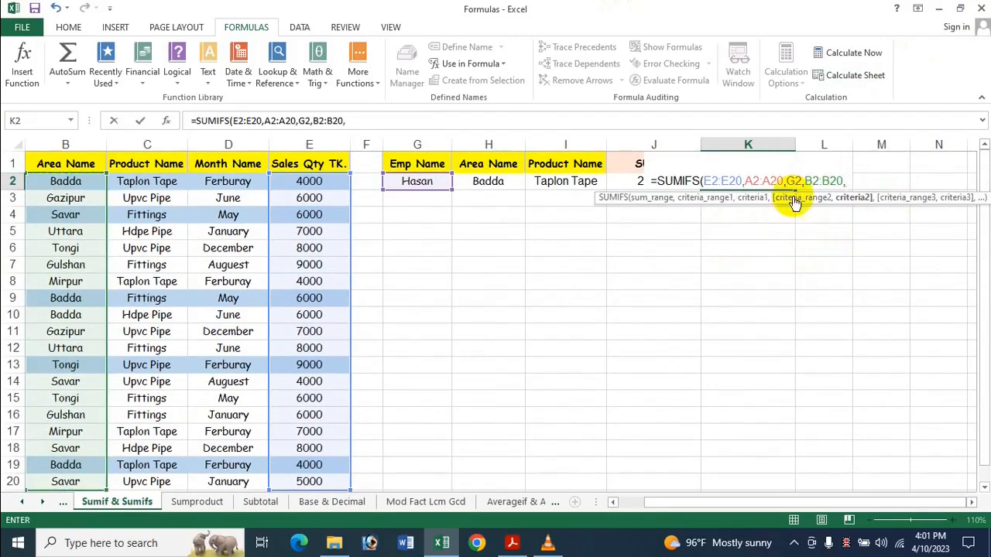
click(488, 185)
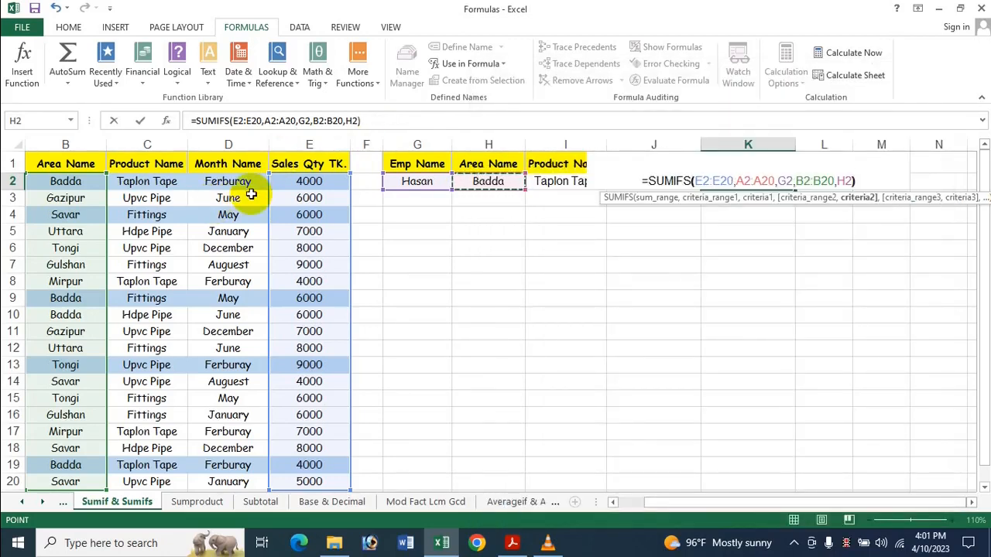
key(Return)
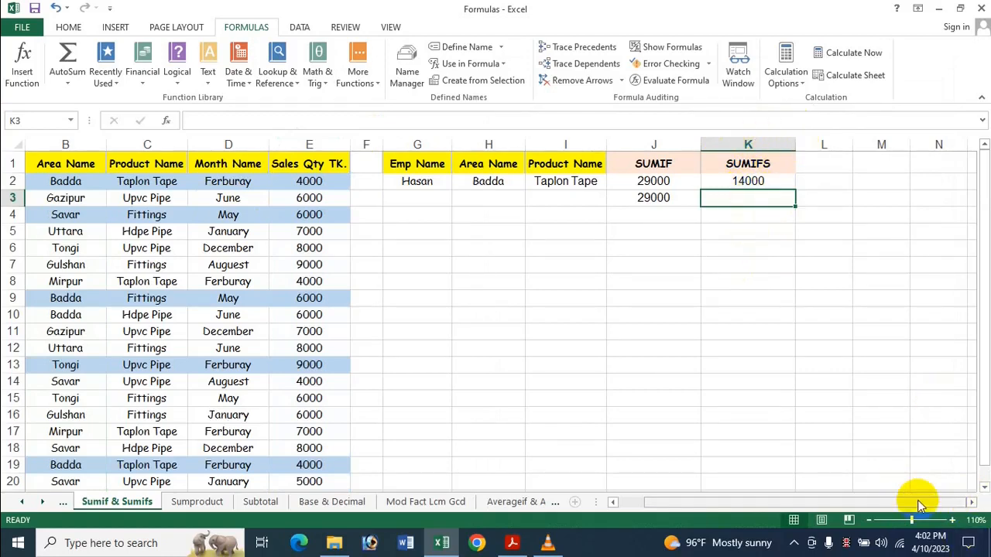
Open Calculator, place its window below the SUMIFS result, and sum the first two matching sales, 4000 and 6000.
drag(917, 500, 814, 498)
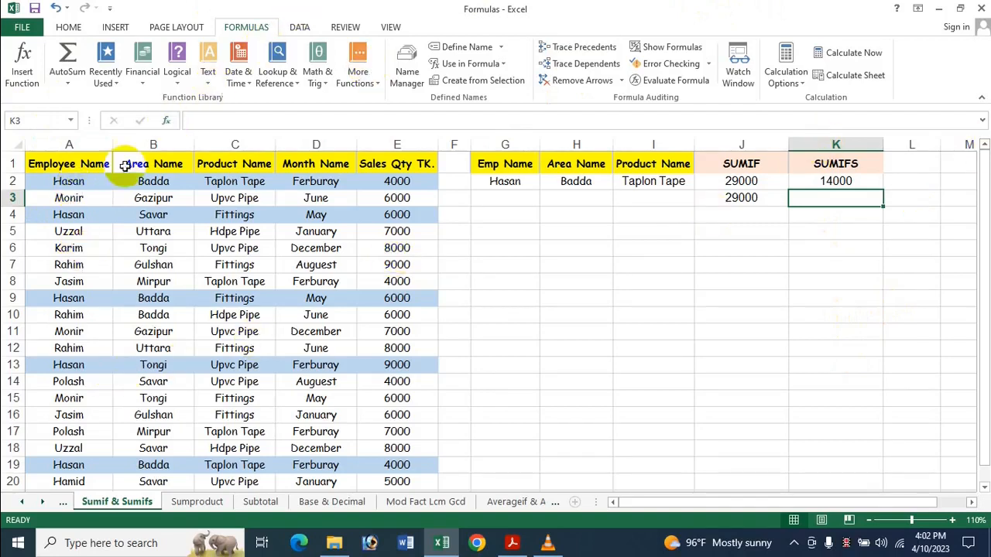
click(69, 181)
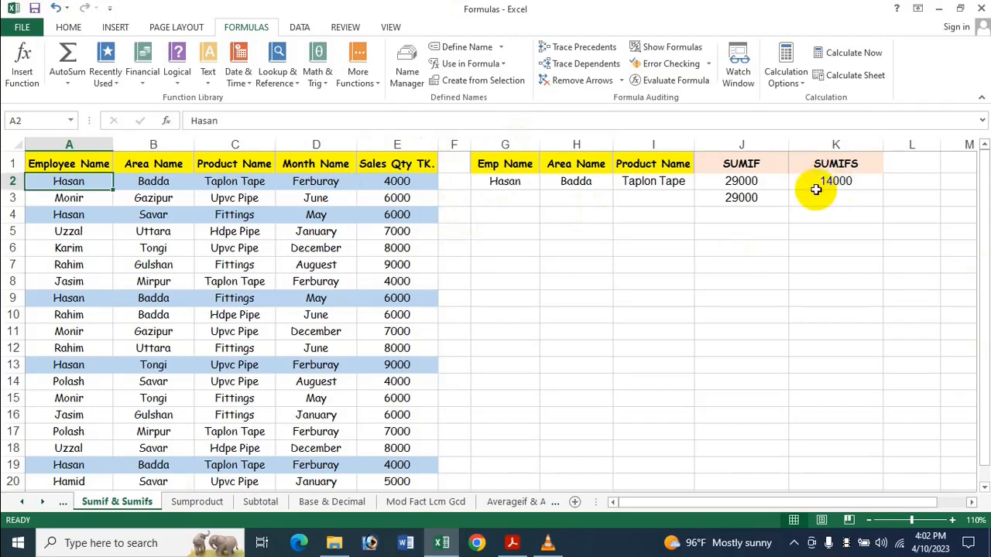
key(super)
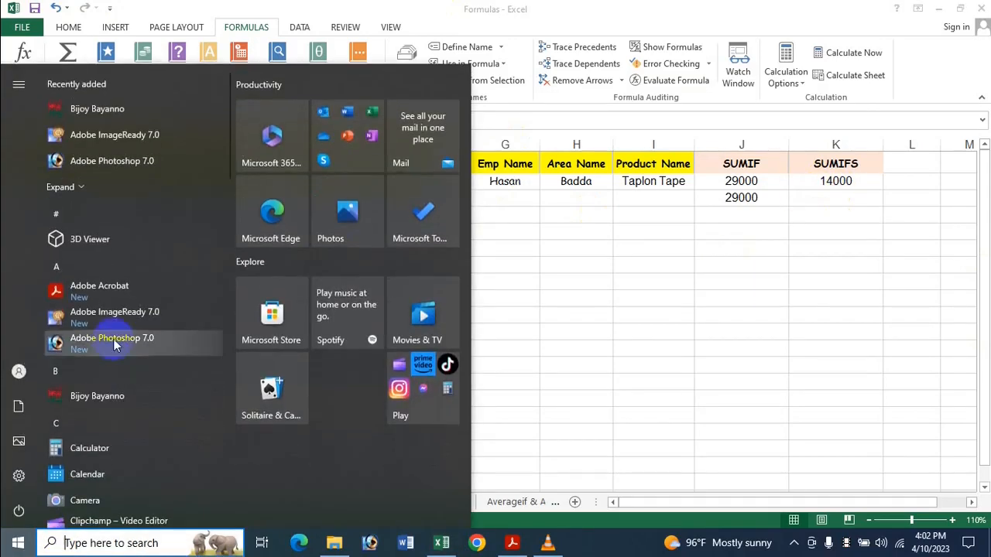
click(74, 450)
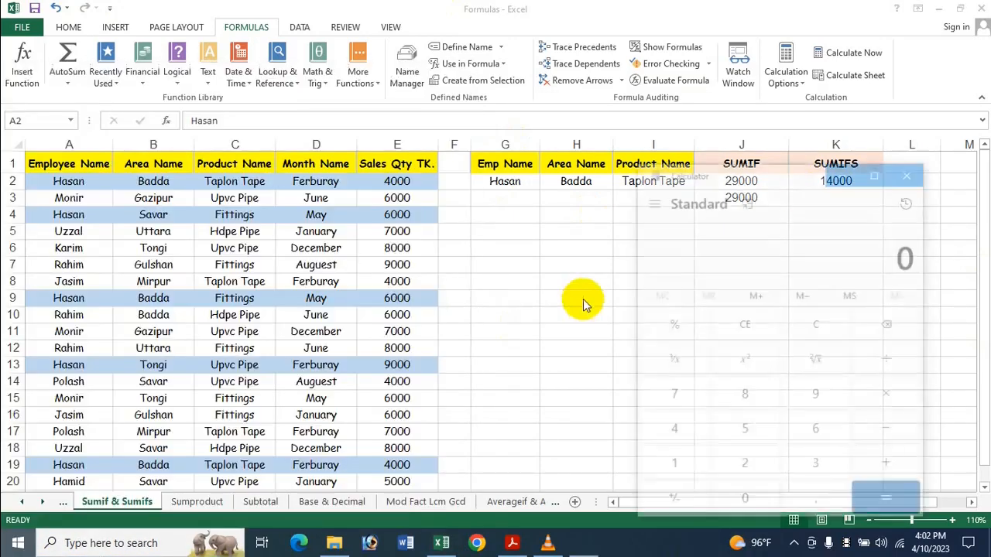
drag(814, 182, 800, 260)
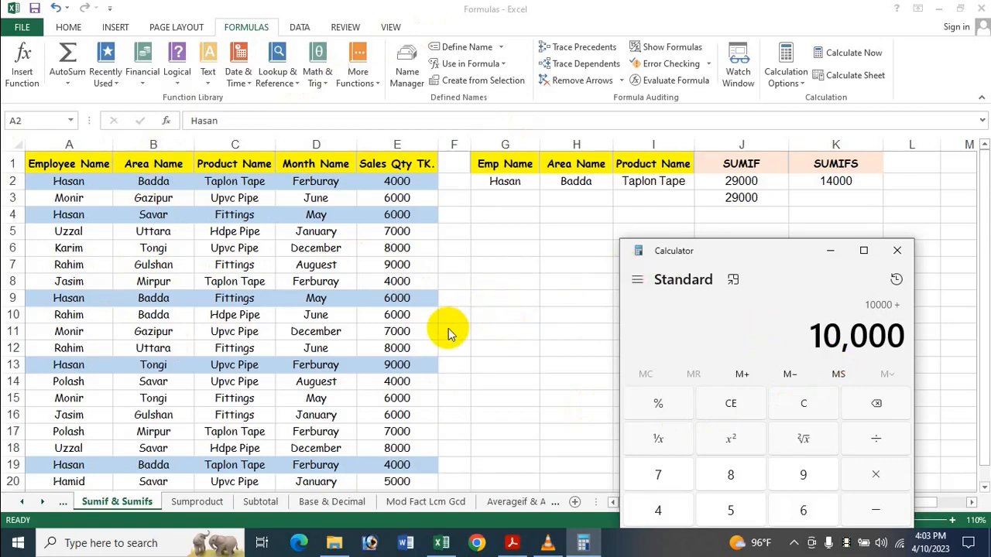
In Calculator, add the 4000 sale from row 19 to the running sum, and return to the worksheet to compare with K2.
drag(981, 242, 981, 398)
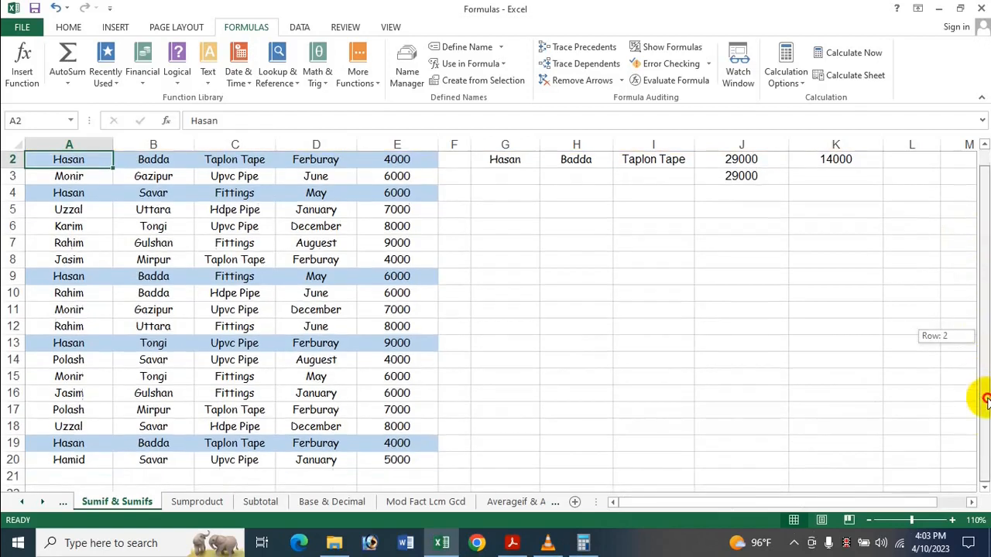
click(582, 543)
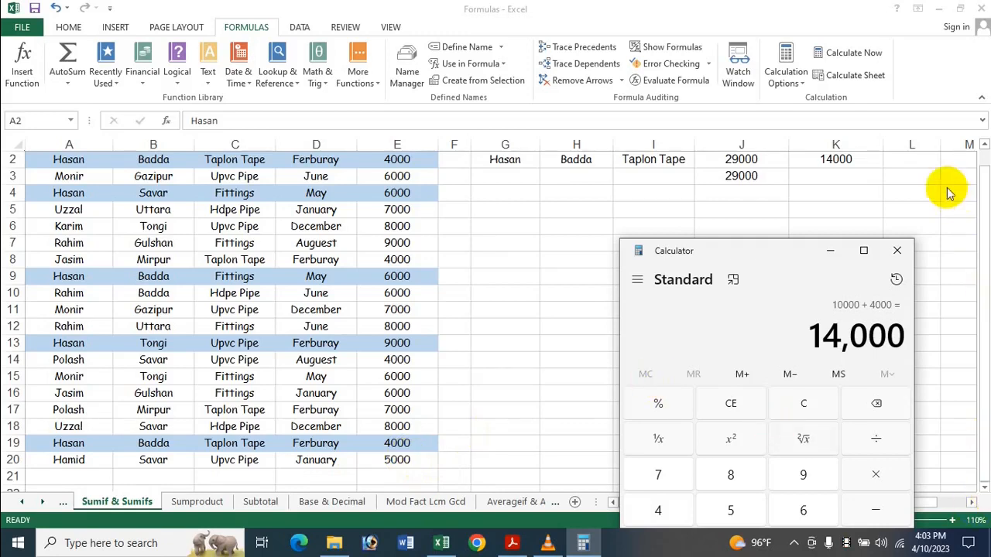
click(982, 226)
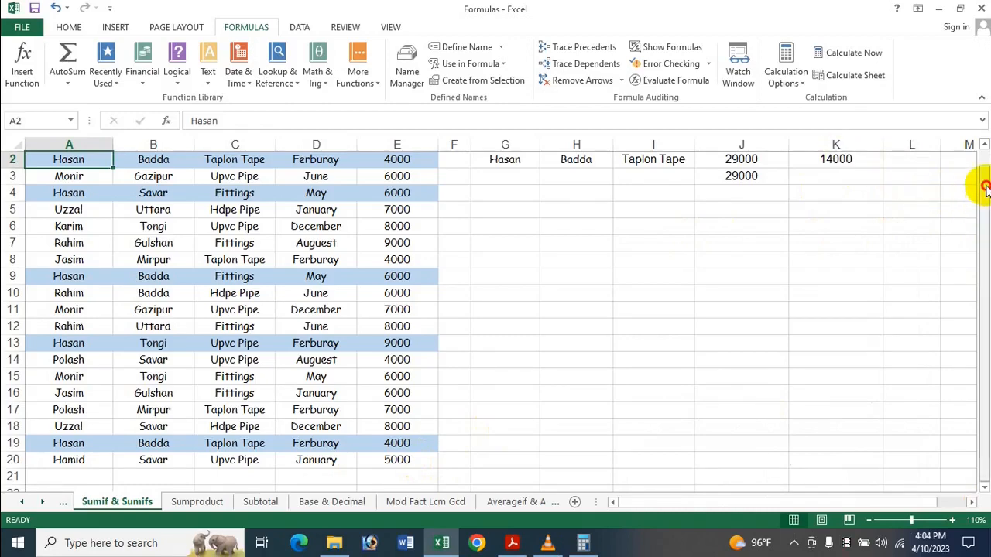
drag(983, 186, 968, 139)
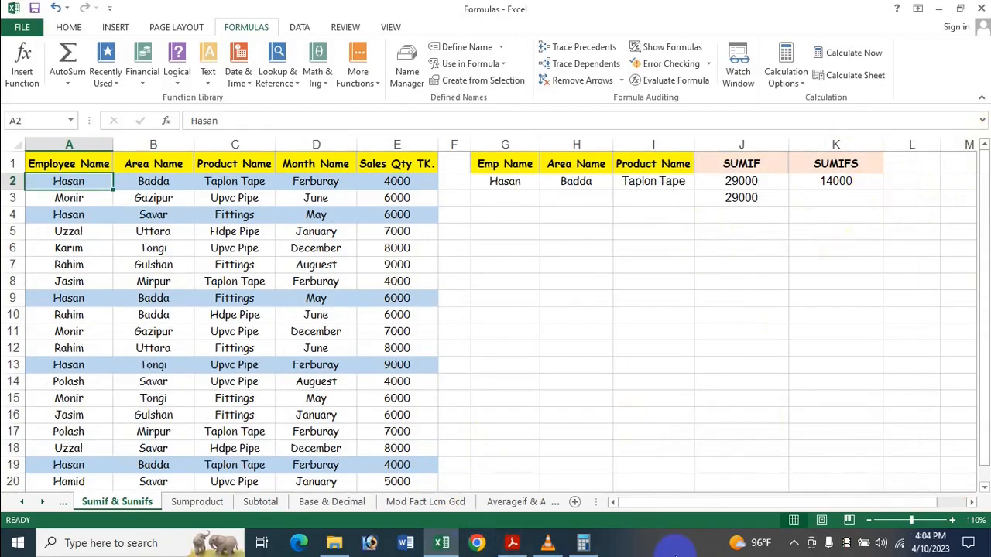
Switch to Calculator over the worksheet to compare its total with the K2 result, and close Calculator.
click(547, 542)
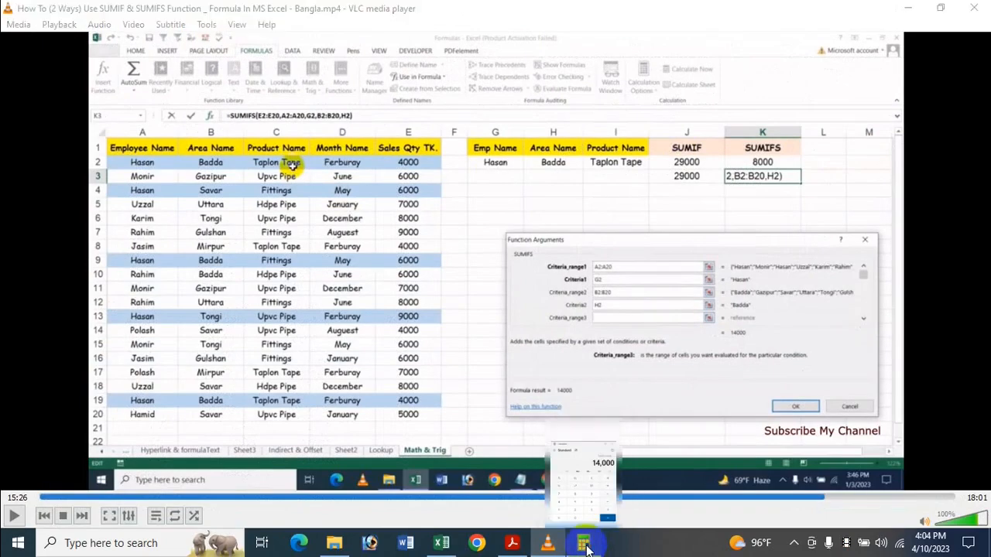
click(595, 541)
click(442, 542)
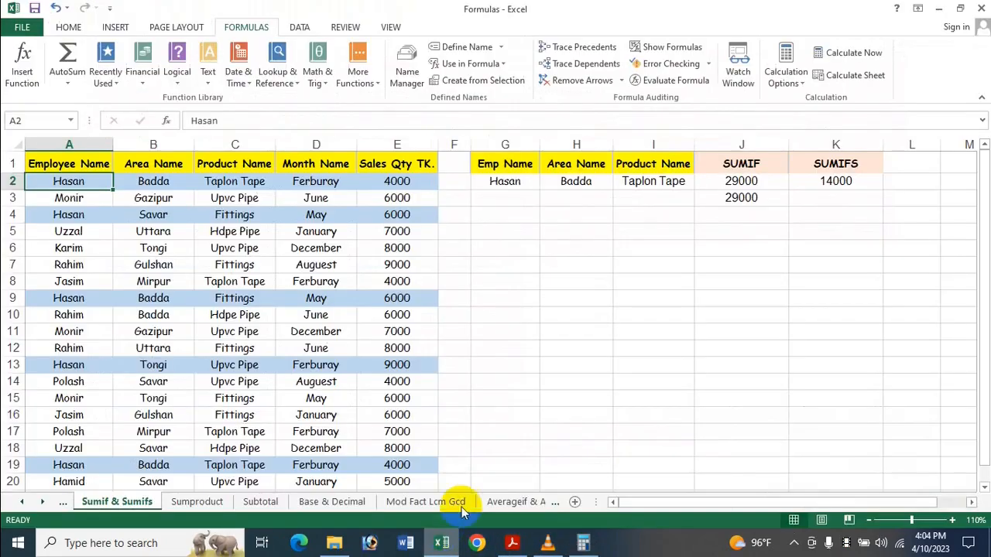
click(583, 542)
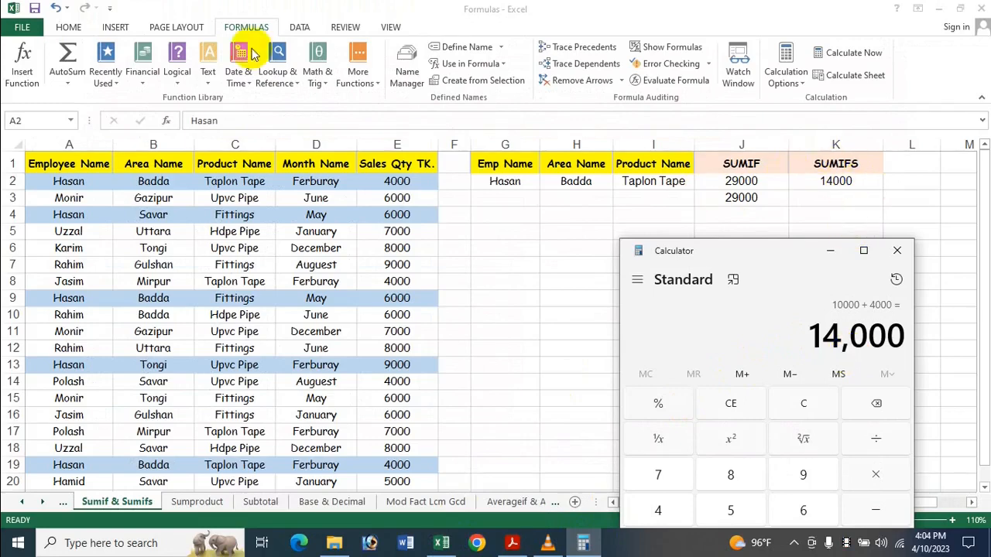
drag(791, 250, 564, 124)
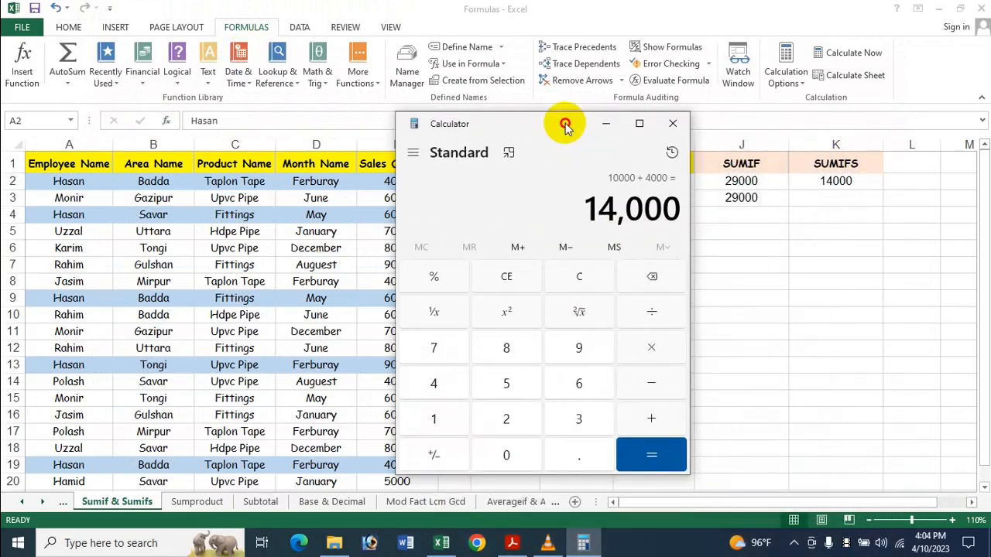
click(672, 126)
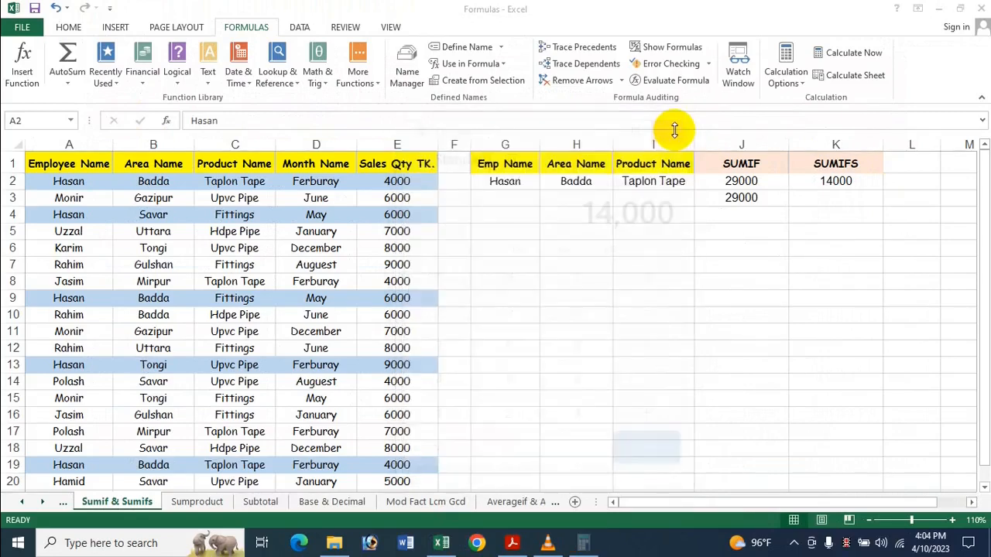
Add a third condition to the K2 SUMIFS formula, with criteria range C2:C20 and criteria I2, and enter the formula.
click(810, 191)
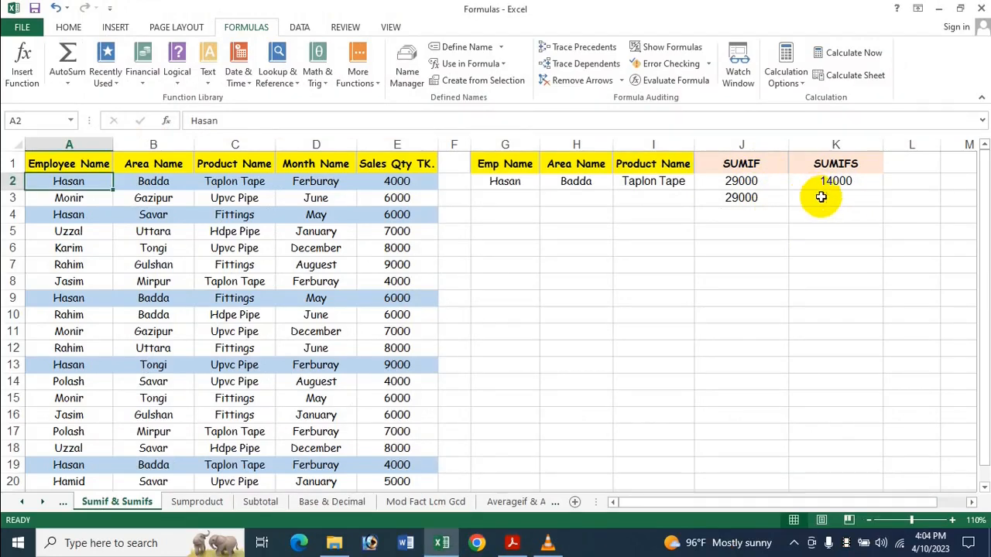
click(822, 197)
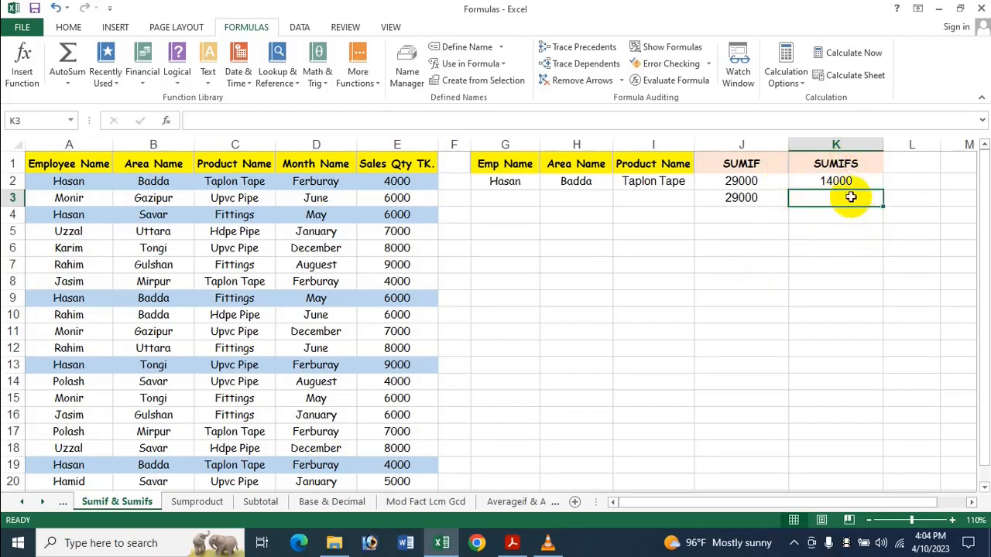
click(833, 181)
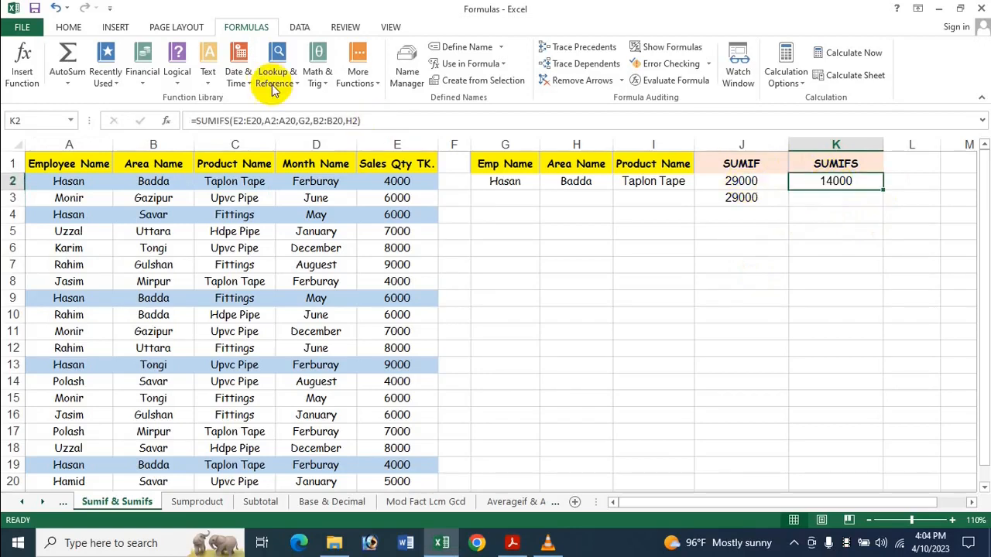
click(359, 121)
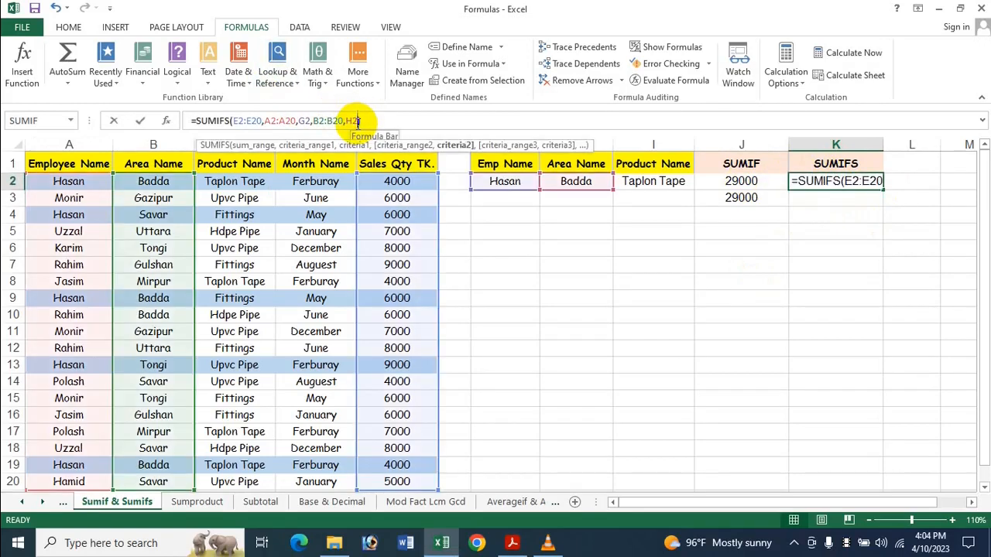
text(,)
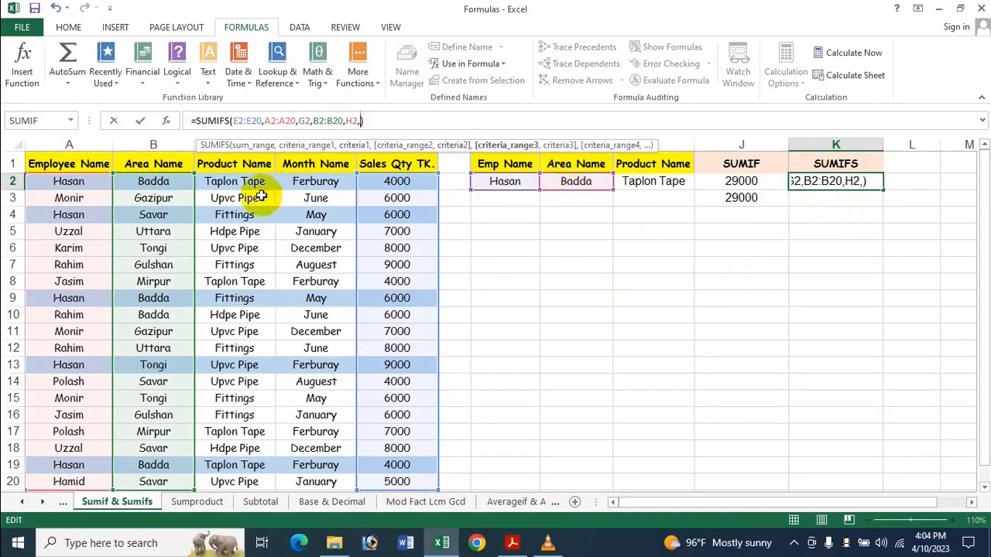
drag(231, 182, 264, 430)
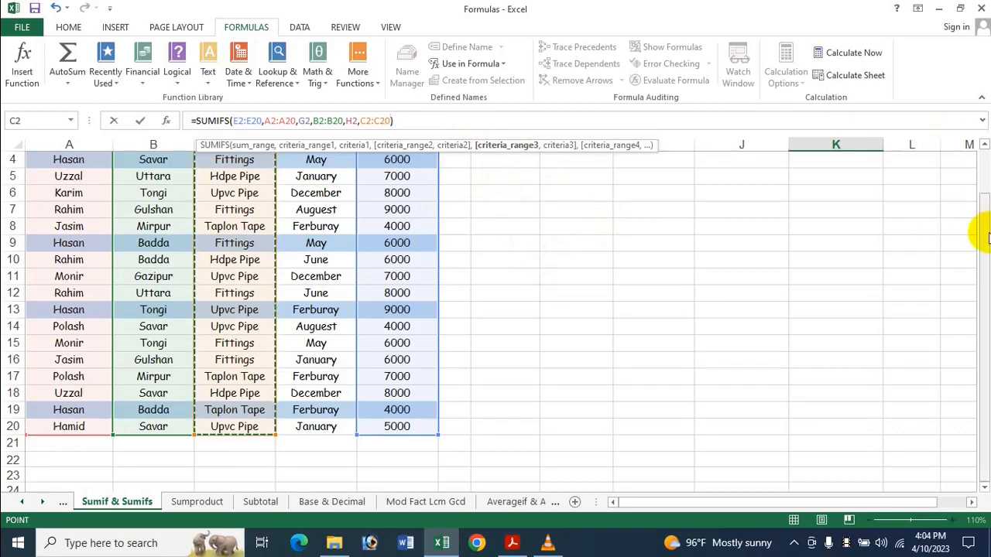
drag(979, 217, 979, 152)
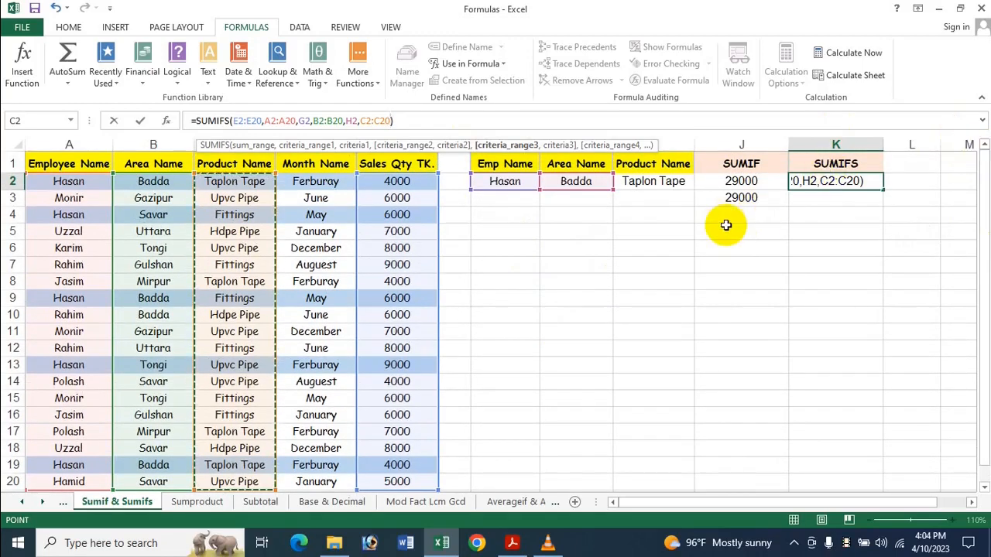
text(,)
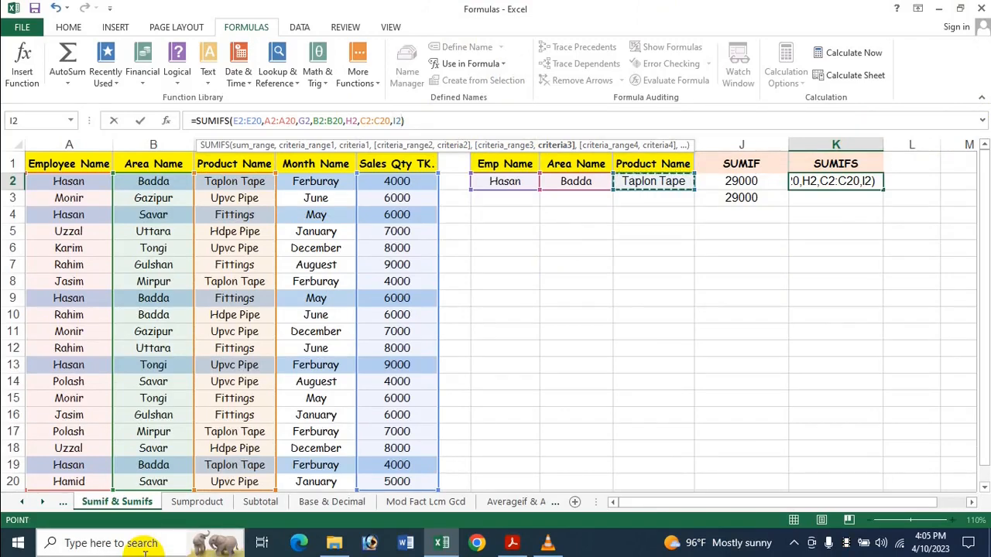
key(Return)
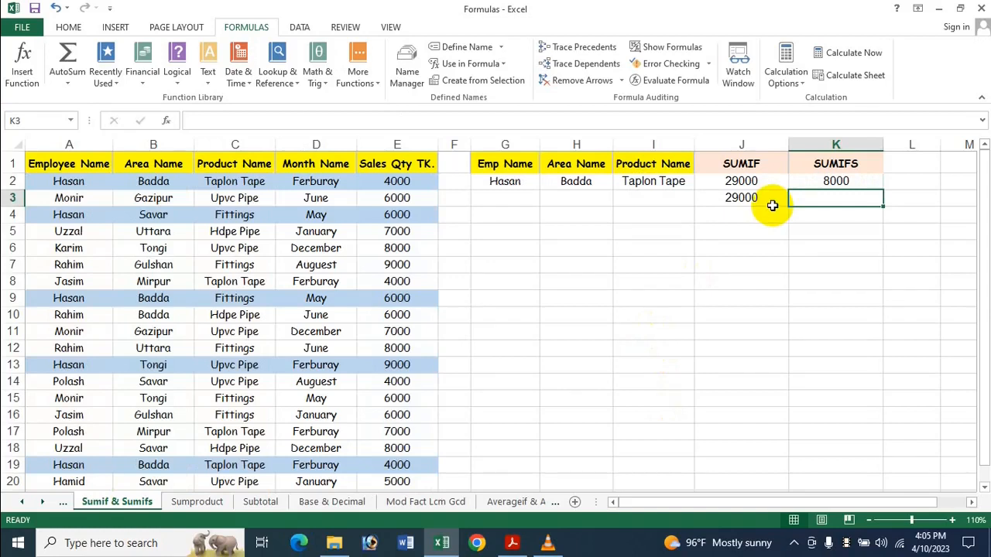
Examine the K2 formula and check the highlighted table rows matching all three criteria against its result.
click(841, 181)
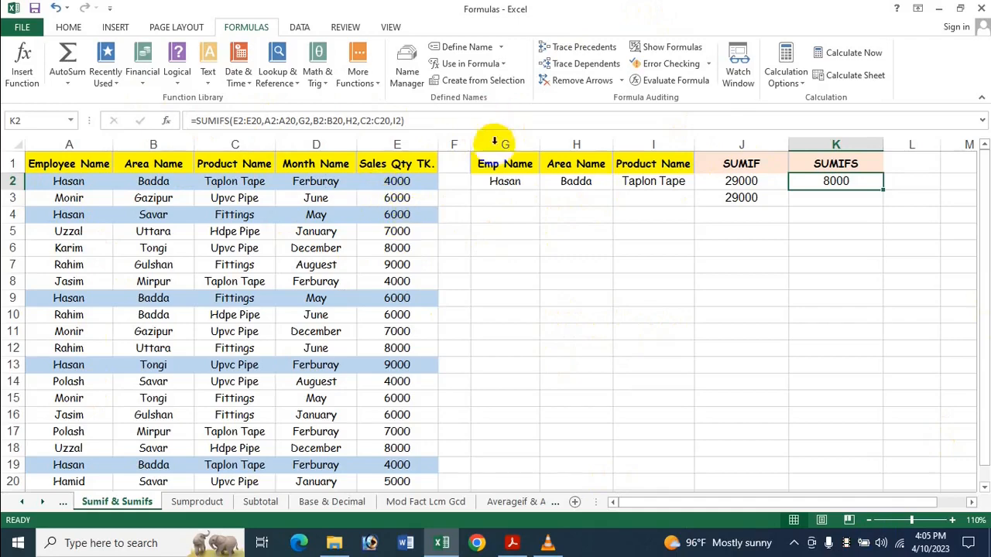
scroll(519, 272, down, 3)
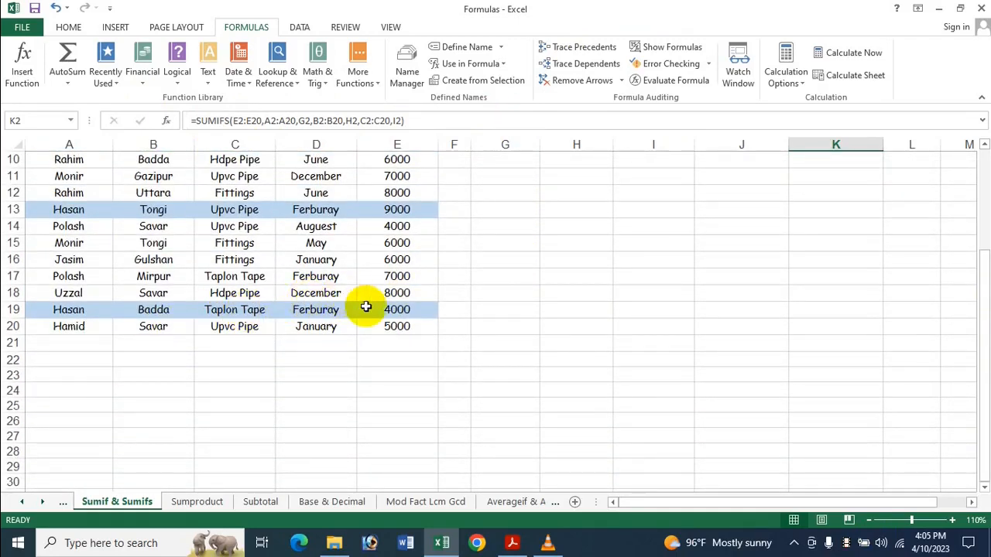
scroll(384, 315, up, 3)
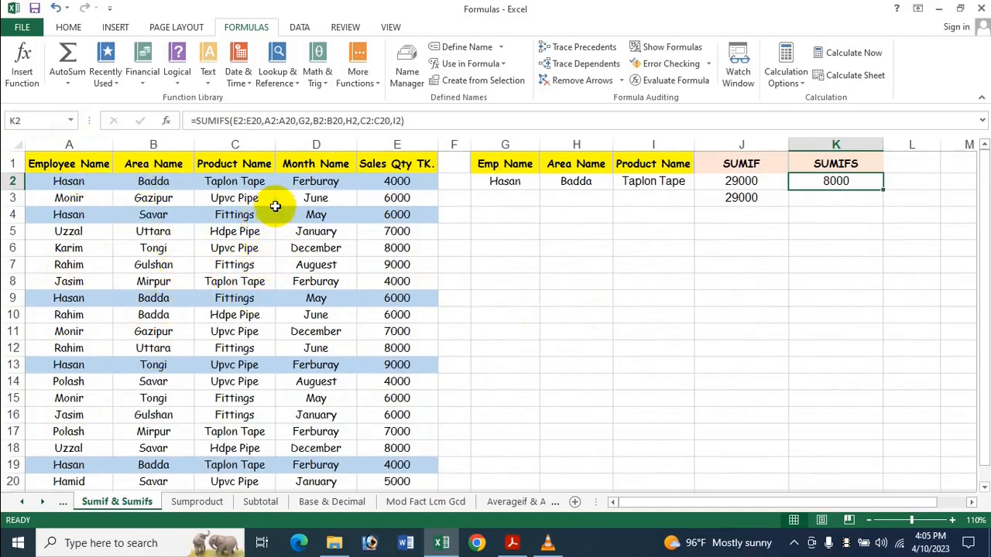
scroll(387, 255, down, 3)
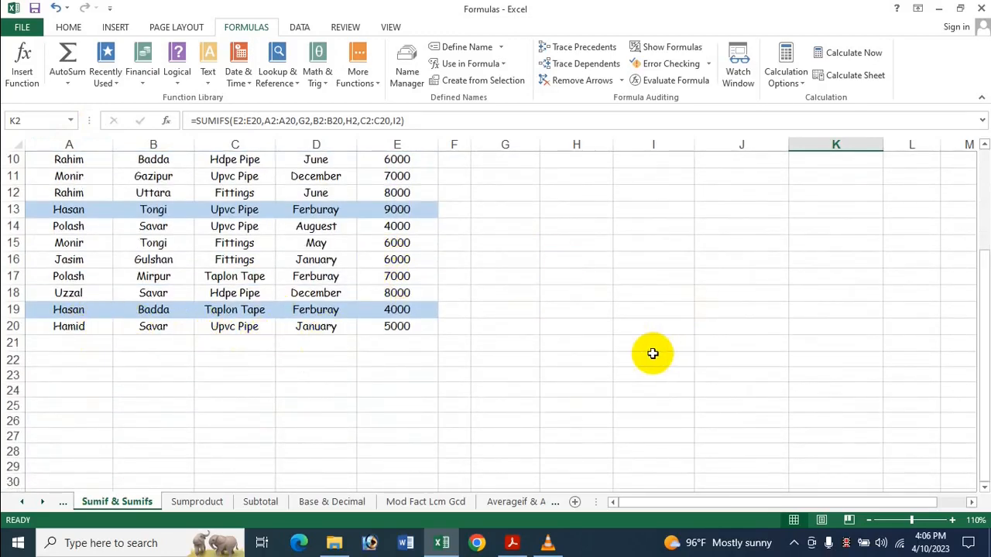
scroll(495, 259, up, 3)
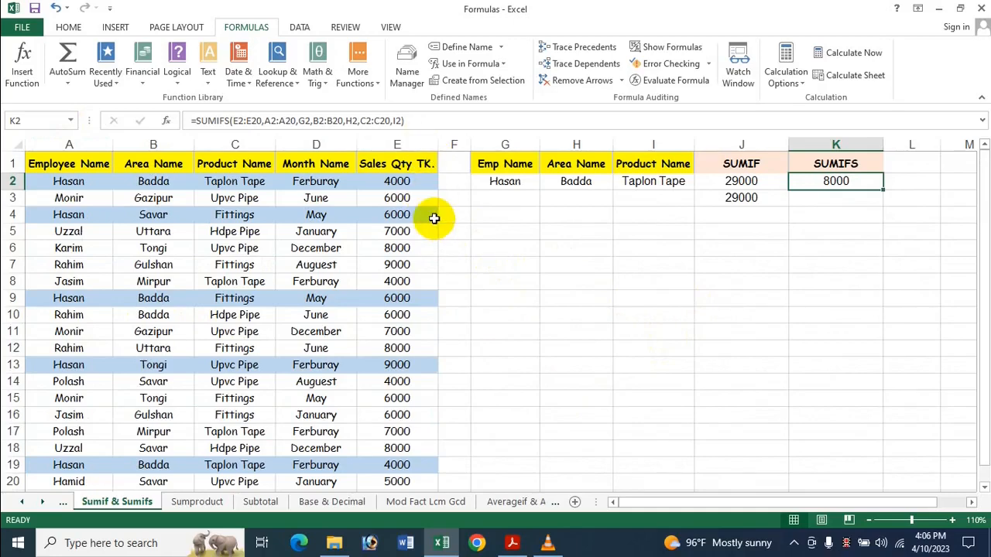
scroll(435, 216, down, 8)
scroll(398, 255, up, 4)
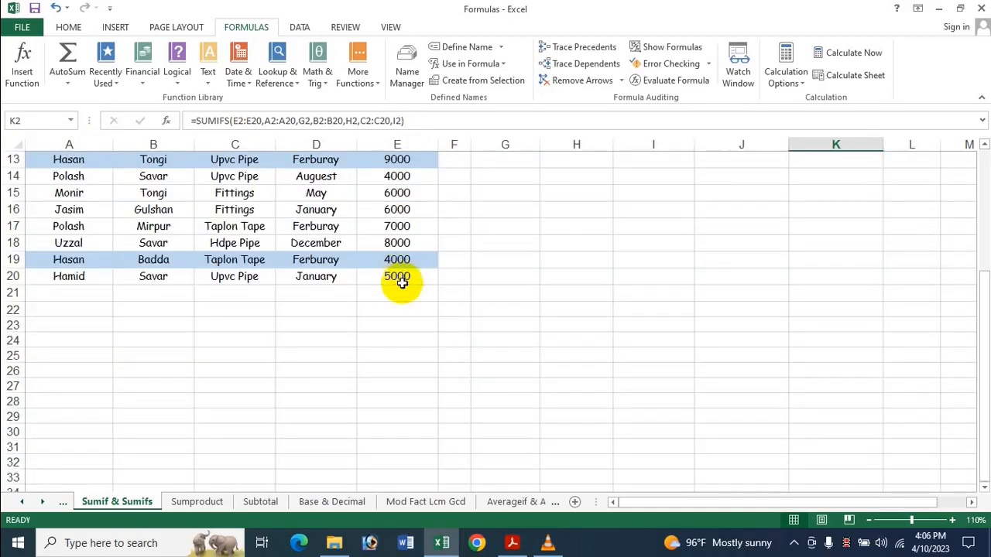
scroll(401, 283, up, 4)
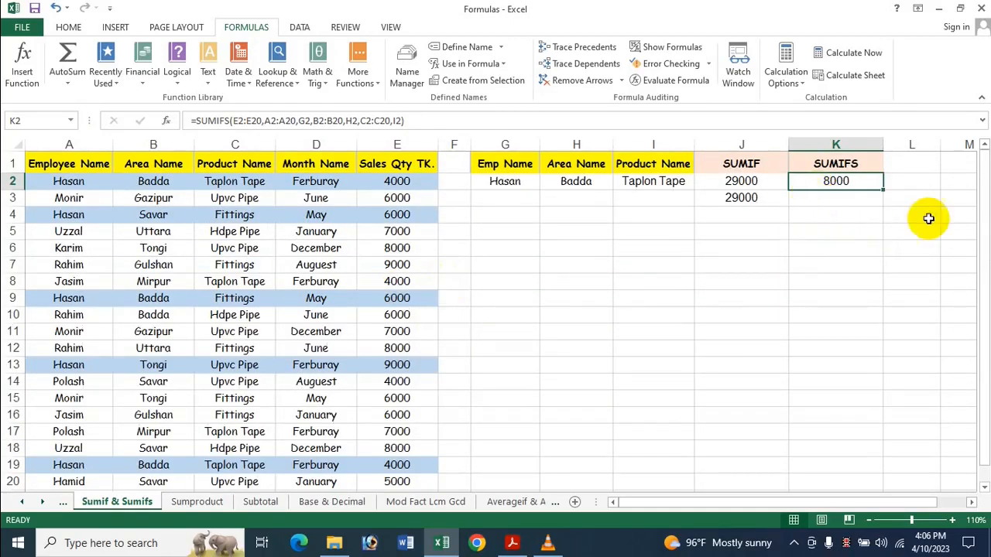
Insert the SUMIFS function in K3 through its function arguments, with sum range E2:E20.
click(835, 199)
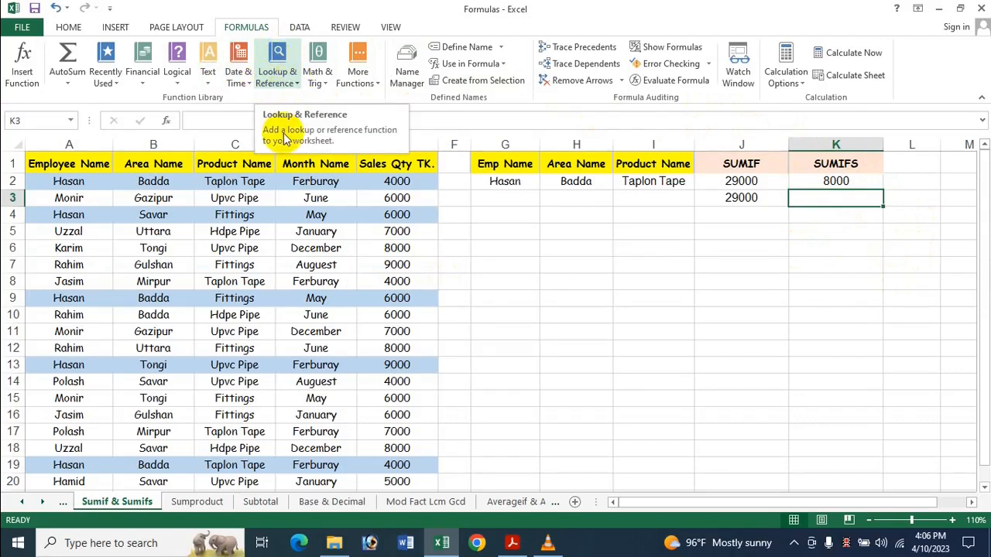
click(316, 61)
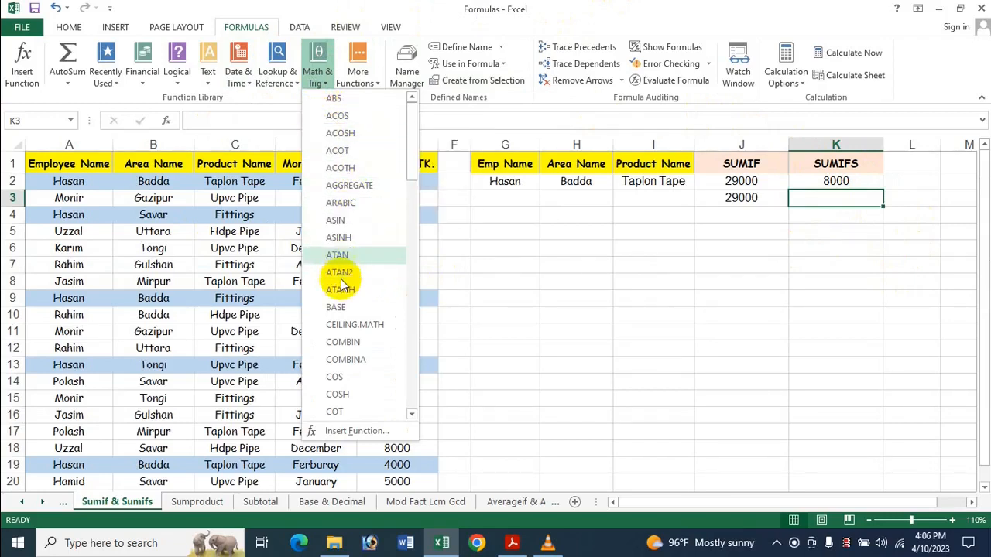
drag(412, 154, 411, 391)
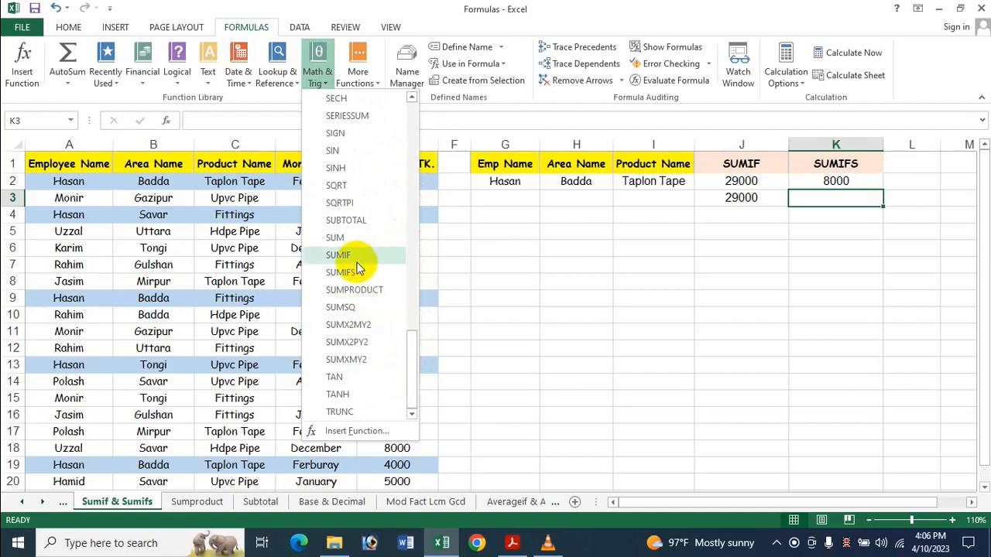
click(341, 272)
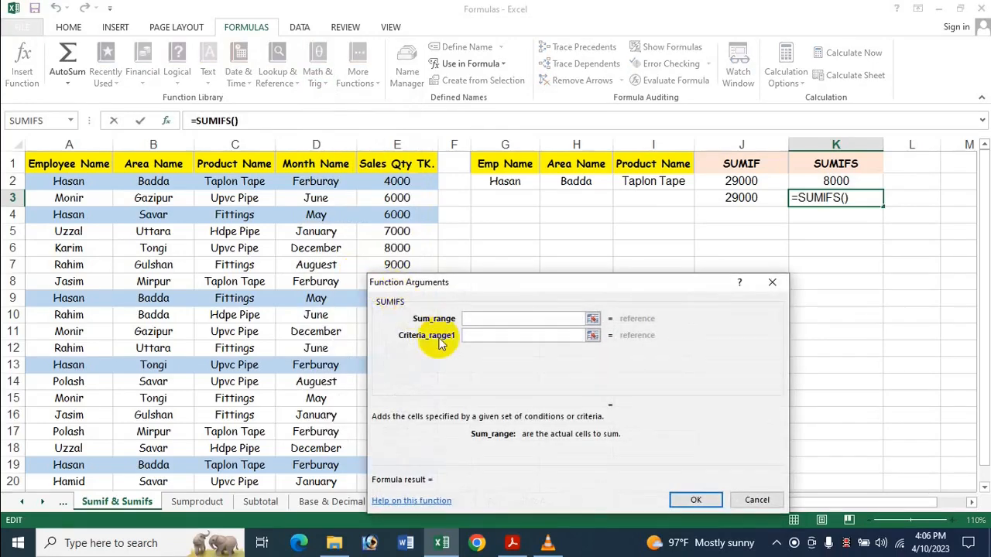
drag(458, 289, 606, 233)
click(396, 182)
drag(389, 230, 402, 444)
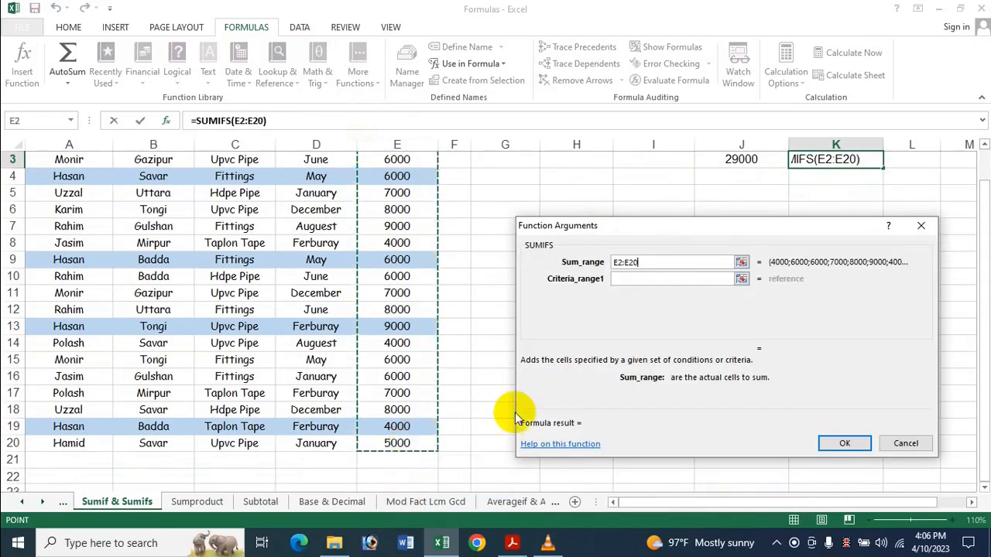
Set the first condition of the K3 SUMIFS function to criteria range A2:A20 and criteria G2.
click(636, 279)
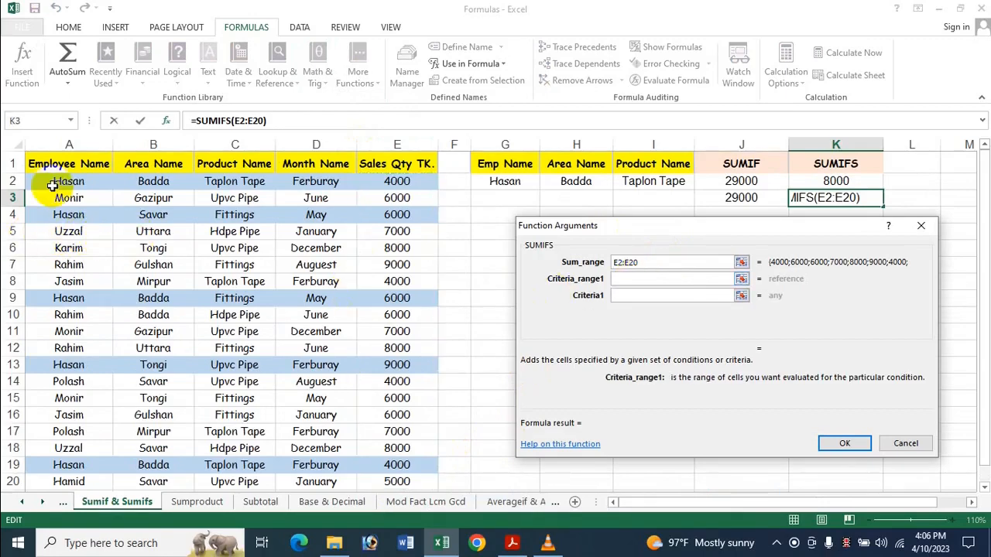
drag(53, 186, 81, 482)
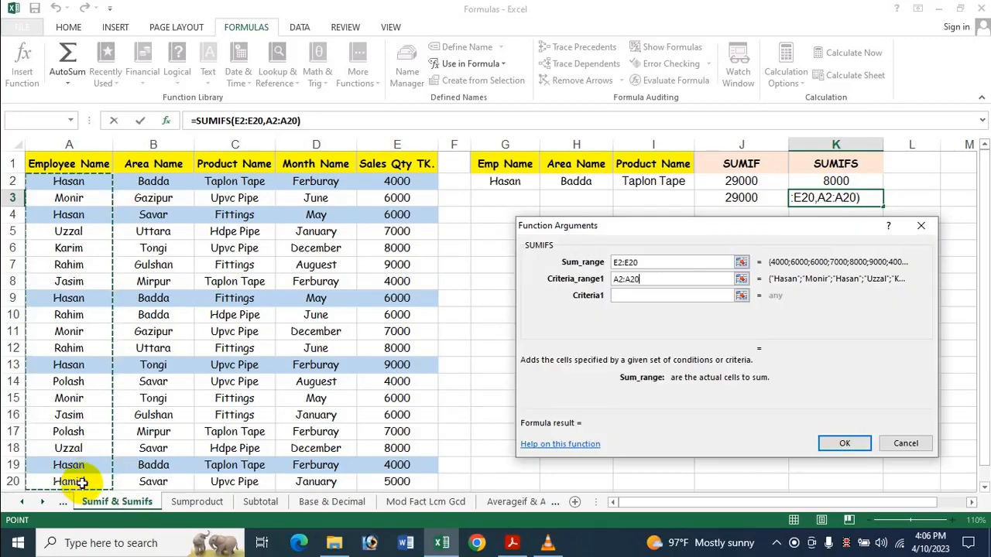
click(626, 295)
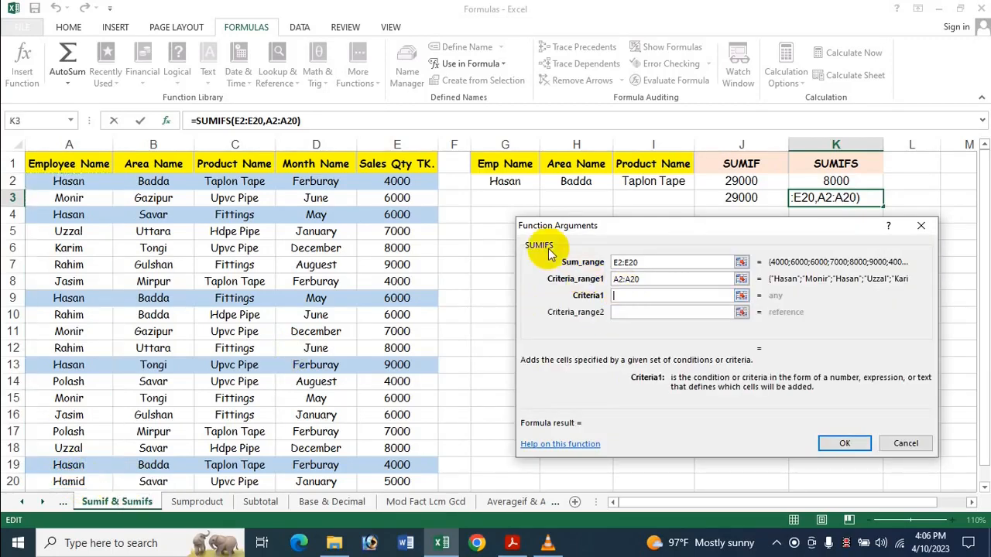
click(505, 183)
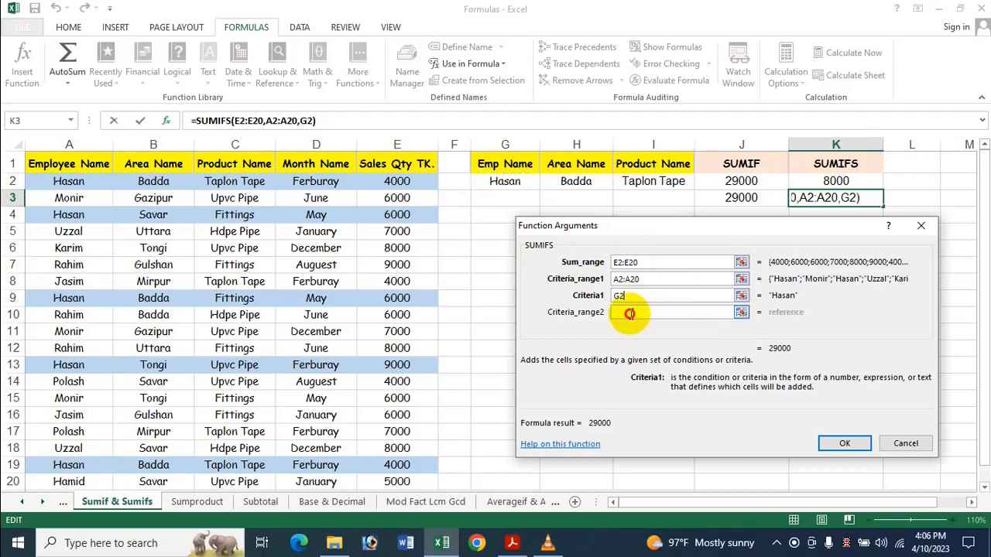
Set the second condition of the K3 SUMIFS function to criteria range B2:B20 and criteria H2.
click(630, 314)
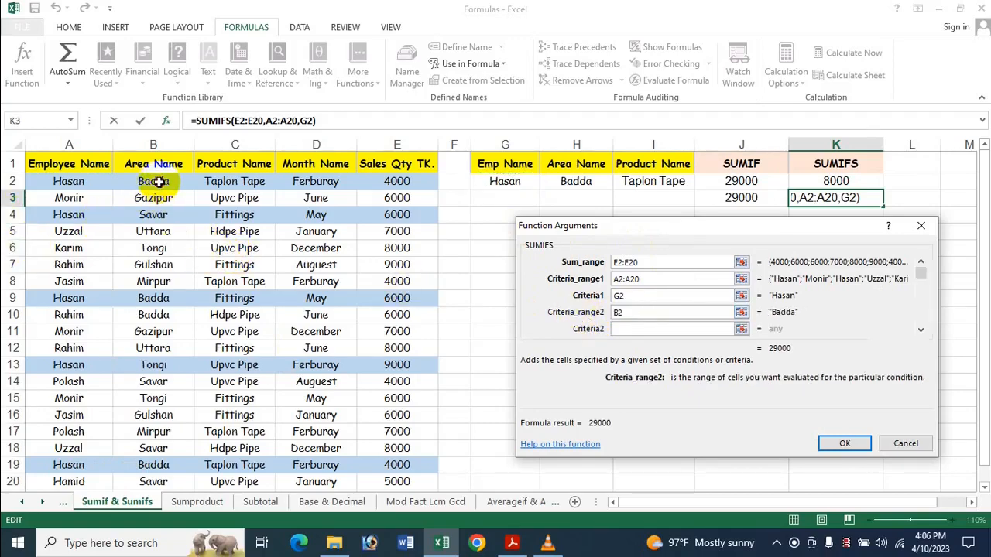
drag(155, 181, 160, 484)
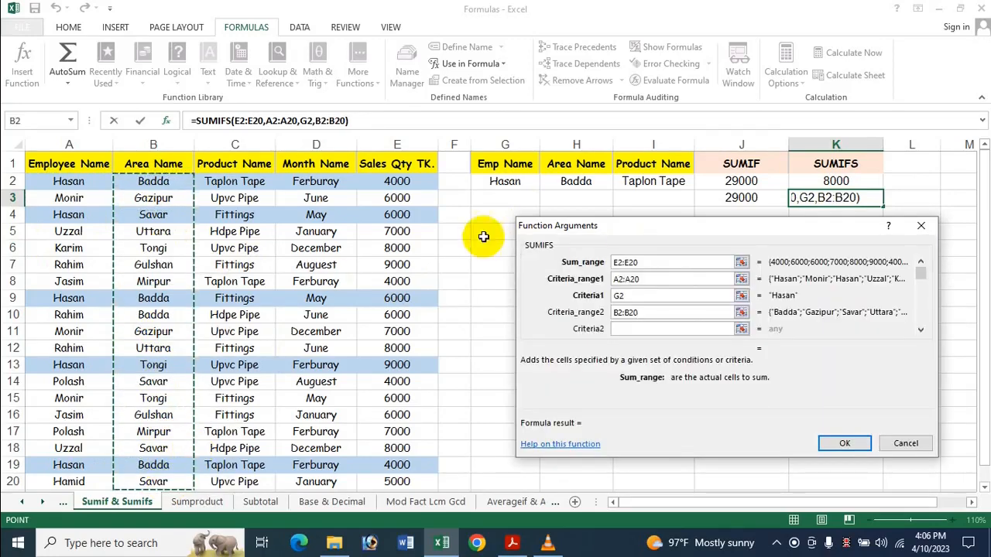
click(633, 329)
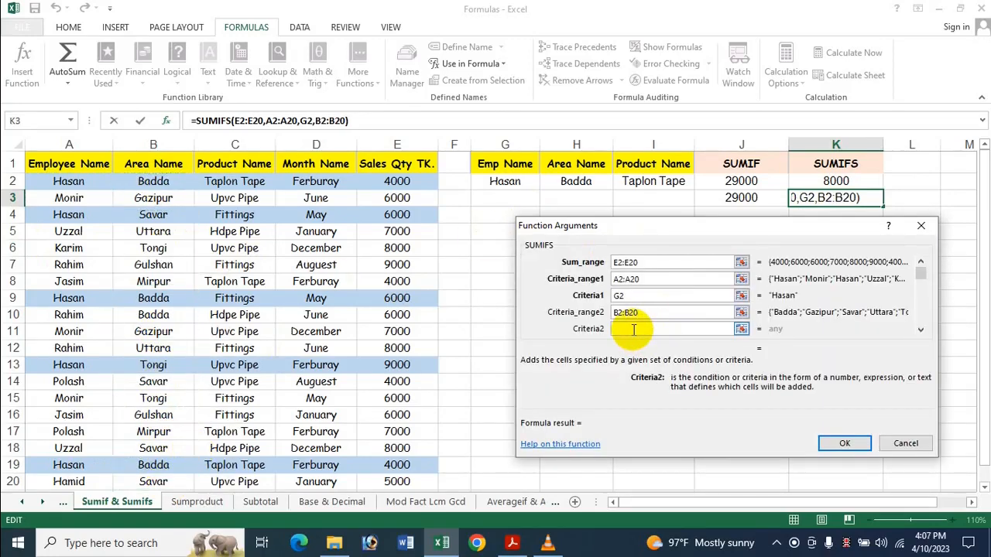
click(600, 184)
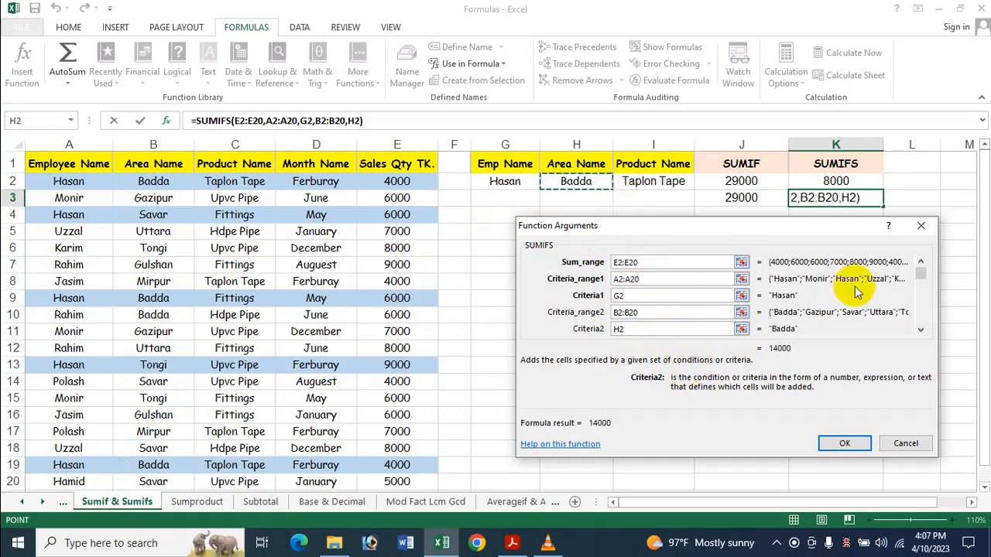
click(923, 329)
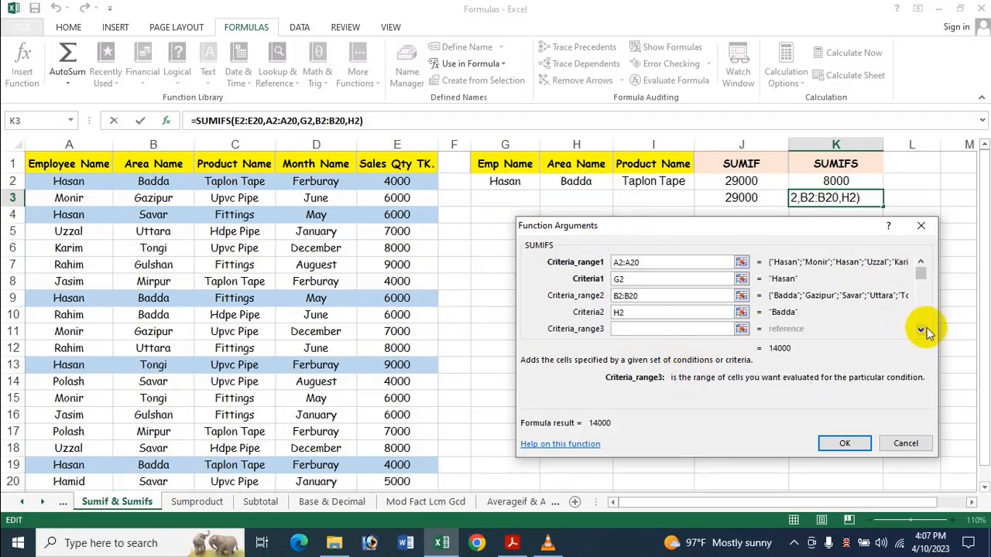
Set the third condition of the K3 SUMIFS function to criteria range C2:C20 and criteria I2, and complete the function.
click(921, 328)
click(624, 313)
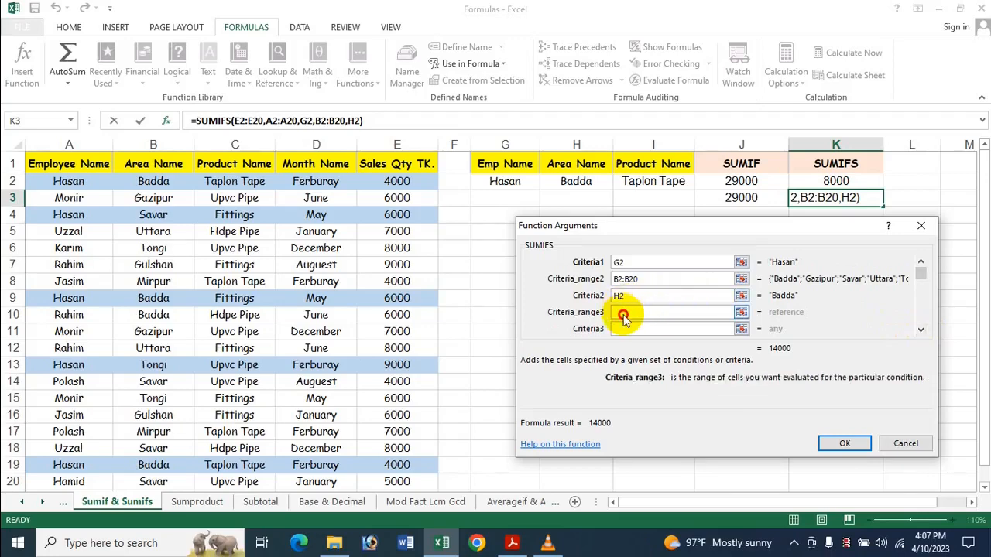
drag(238, 183, 252, 479)
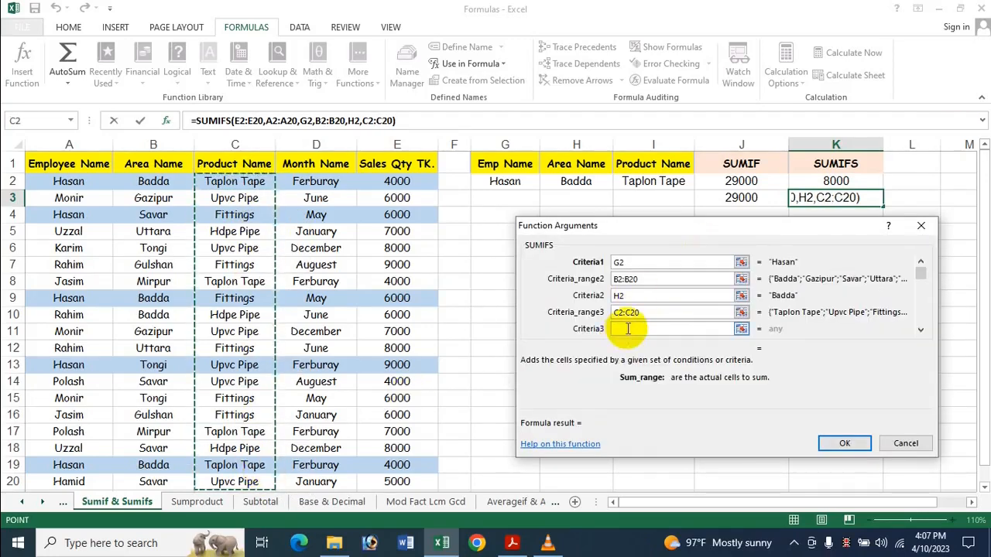
click(627, 329)
click(639, 181)
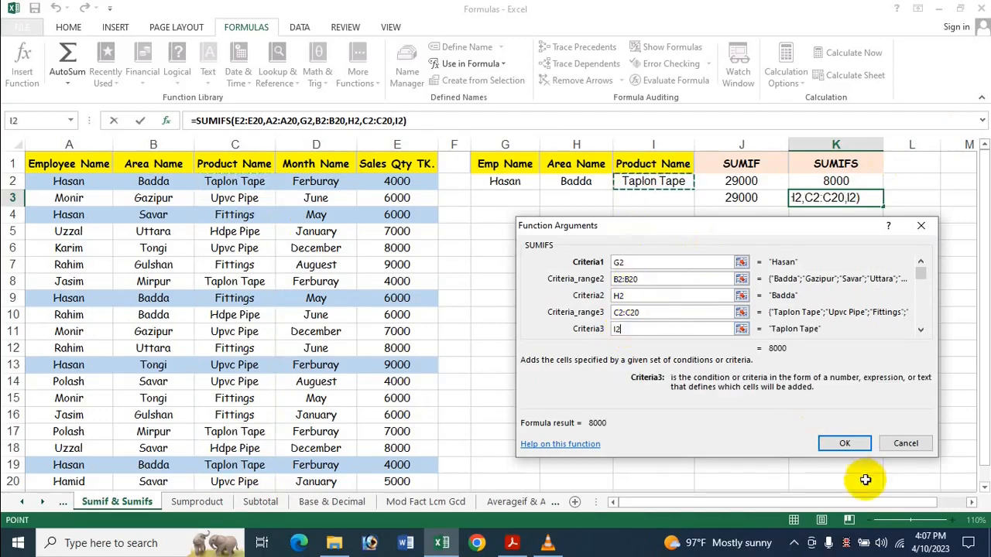
click(845, 443)
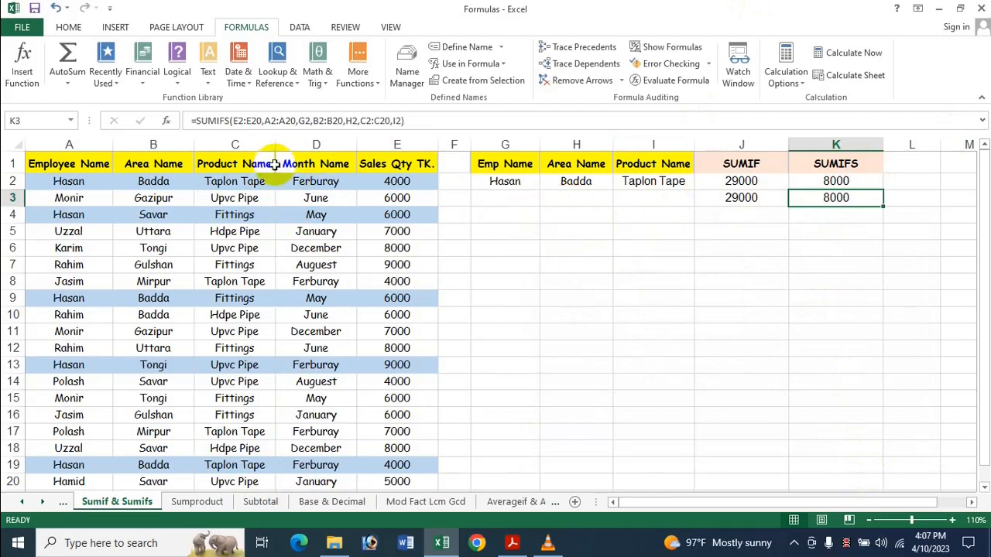
scroll(425, 327, down, 5)
scroll(413, 343, up, 5)
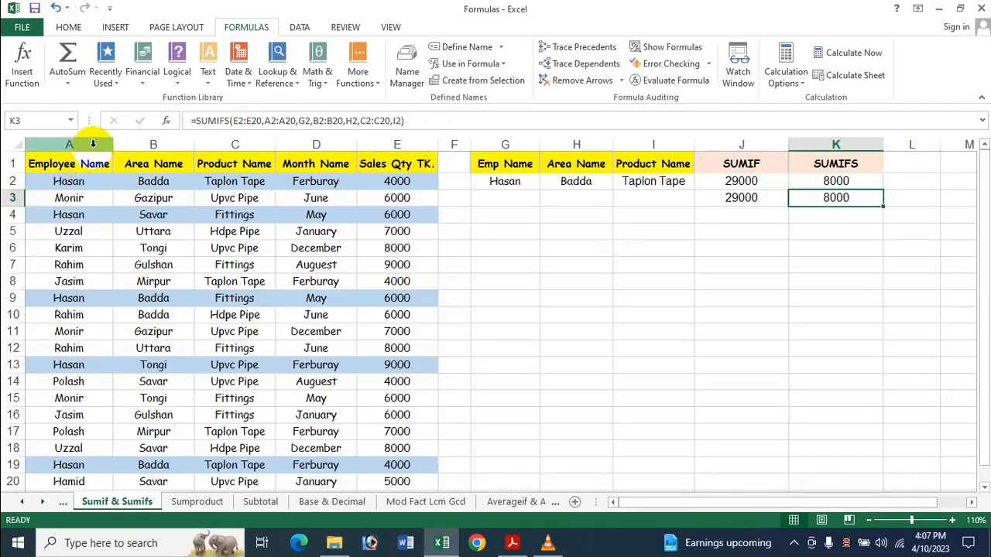
scroll(202, 308, down, 3)
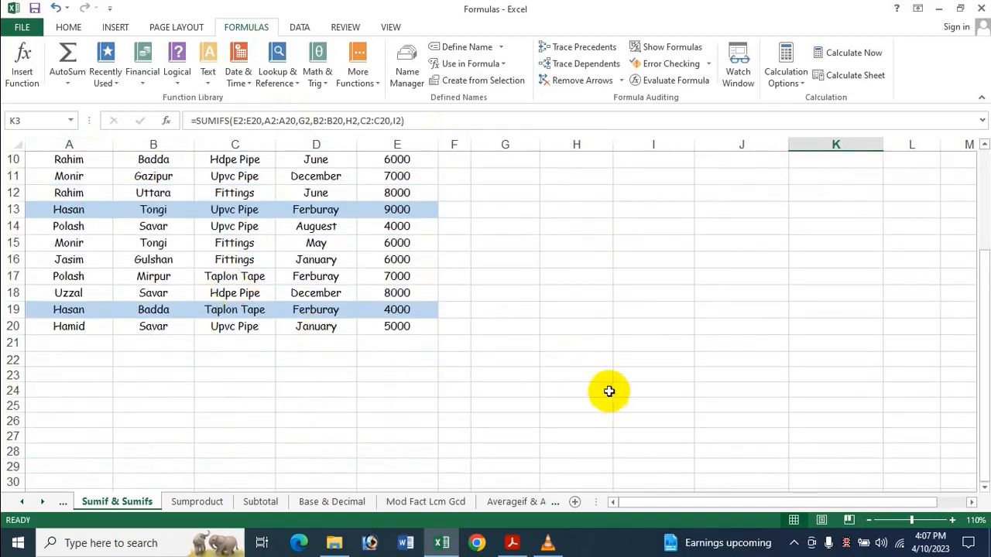
scroll(440, 376, up, 3)
scroll(466, 262, down, 5)
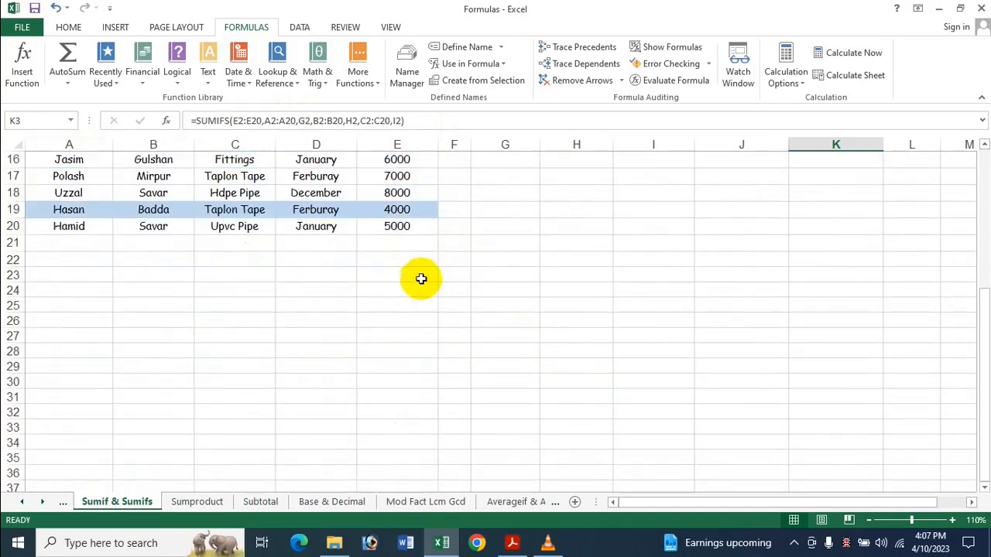
scroll(421, 278, up, 5)
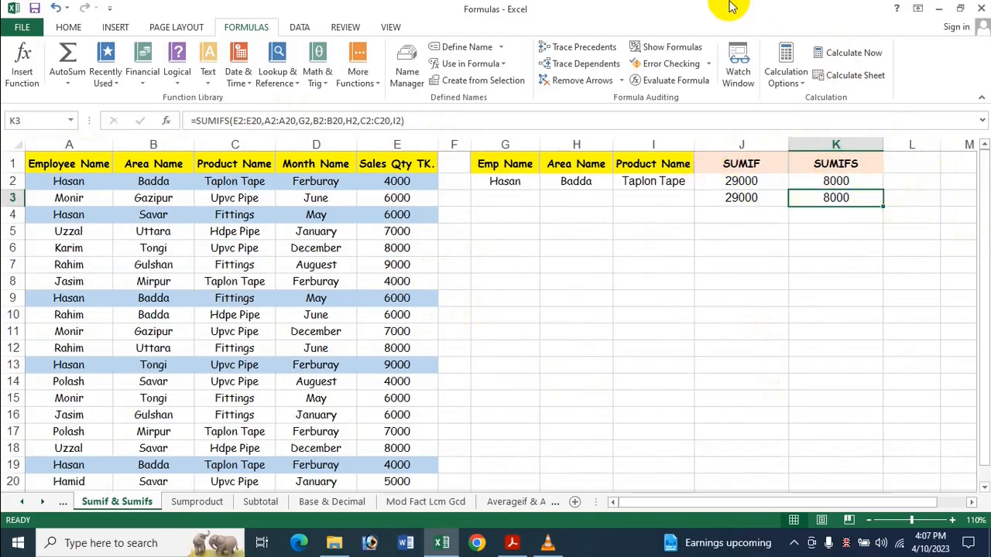
Enter the employee names found in A3 and A7 into the Emp Name cells G3 and G4.
click(513, 195)
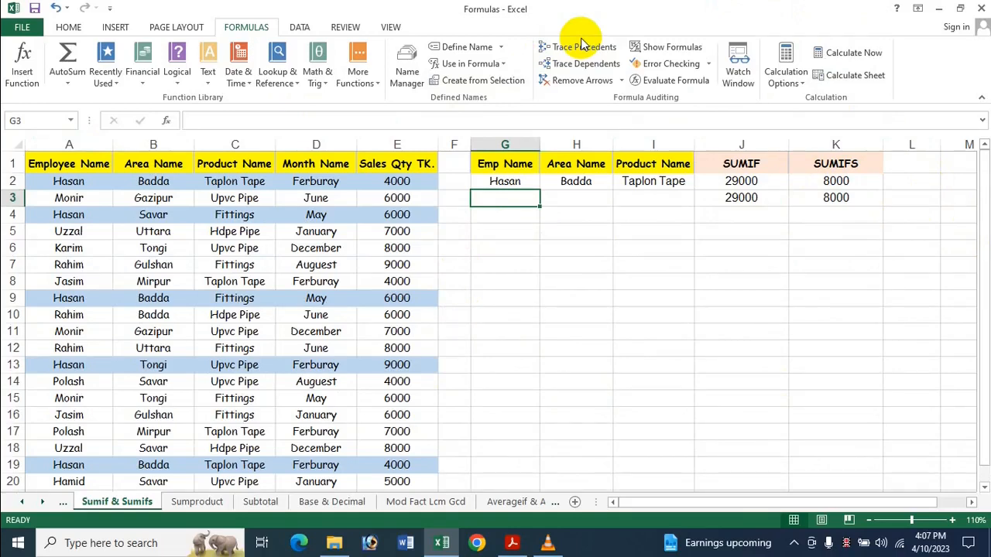
text(M)
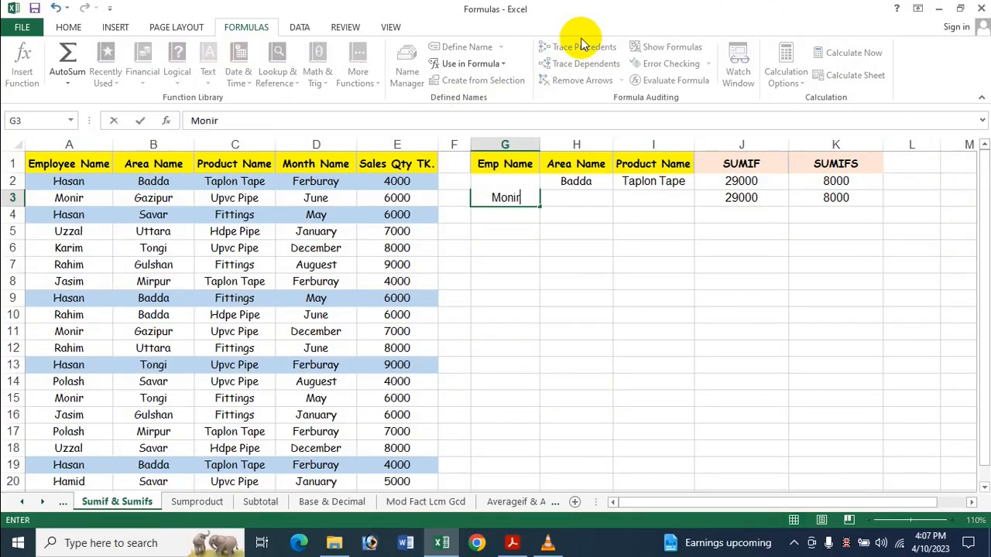
text(onir)
key(Return)
text(R)
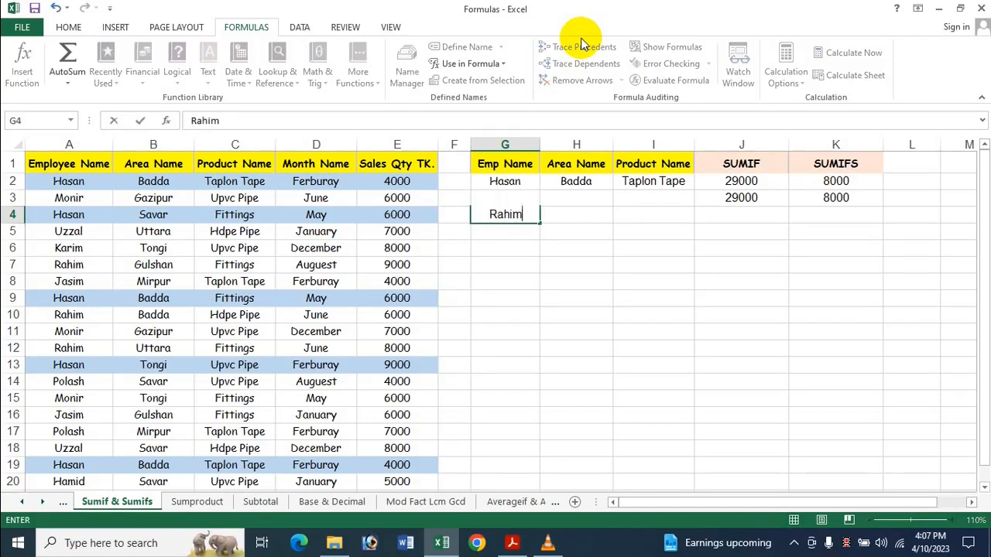
text(ahim)
click(778, 278)
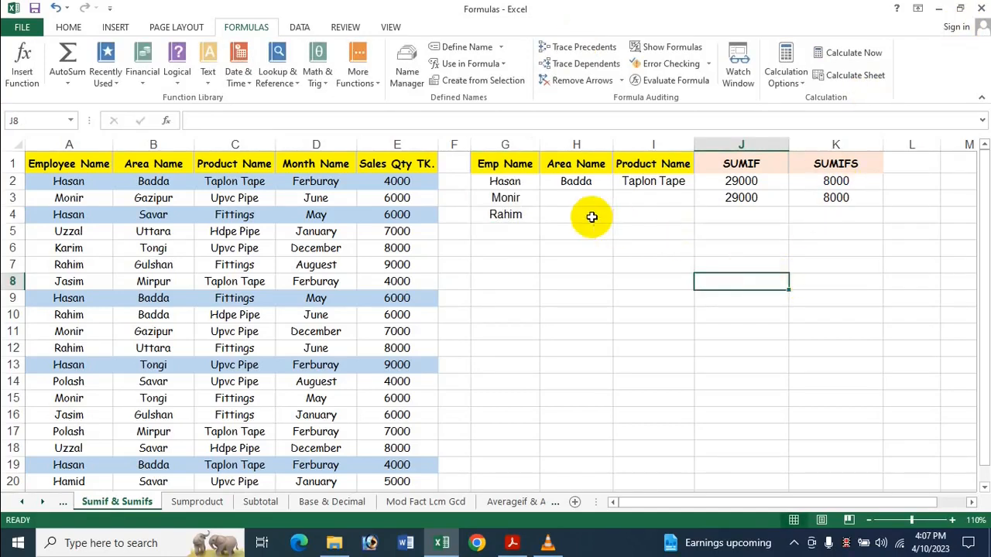
Change the criteria reference of the SUMIF formula in J3 to G3.
click(735, 195)
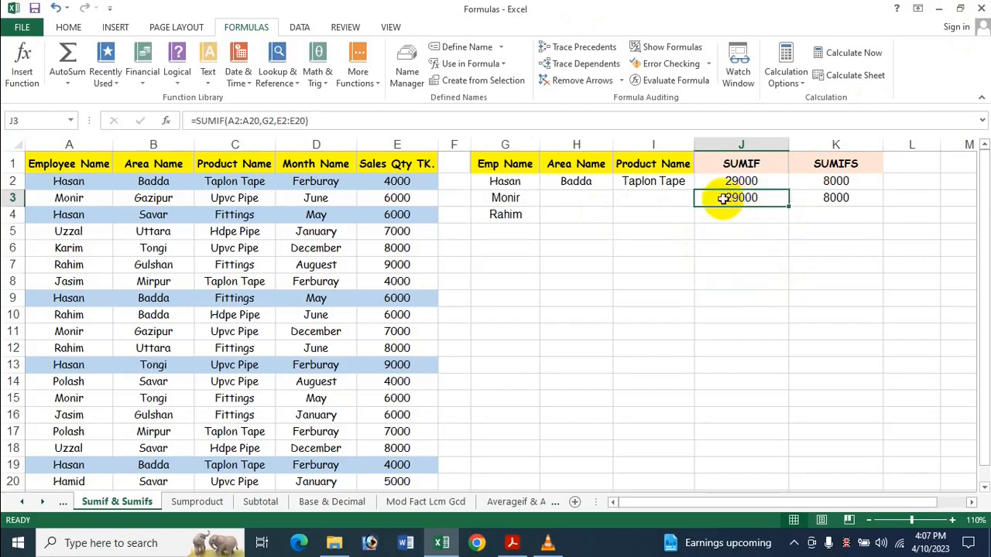
click(226, 119)
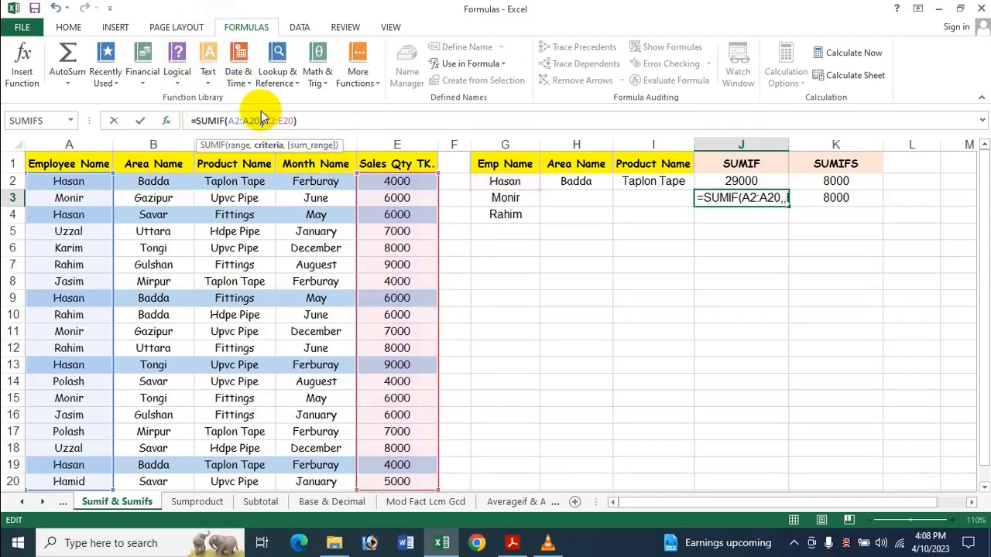
click(520, 199)
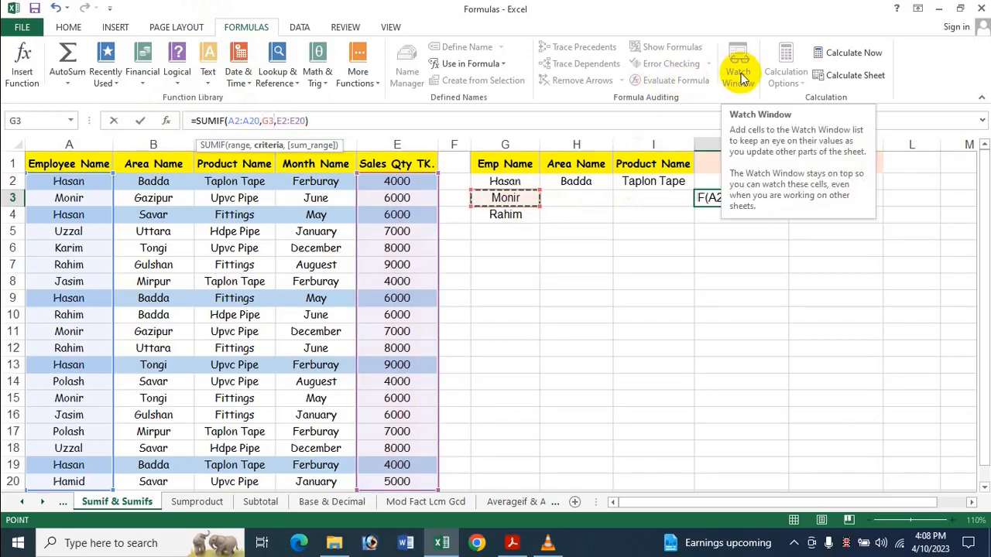
key(Return)
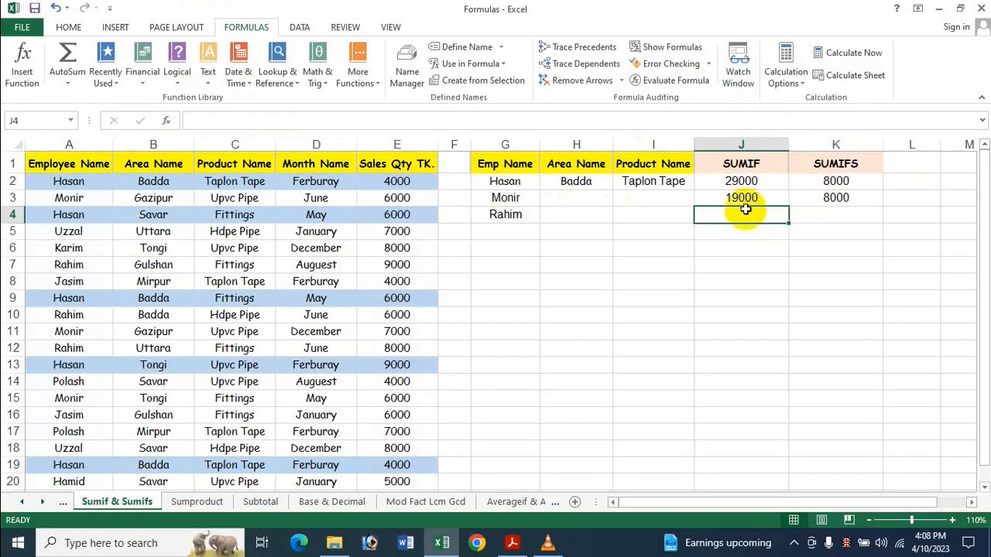
Change the three criteria references of the SUMIFS formula in K3 to G3, H3 and I3.
click(828, 197)
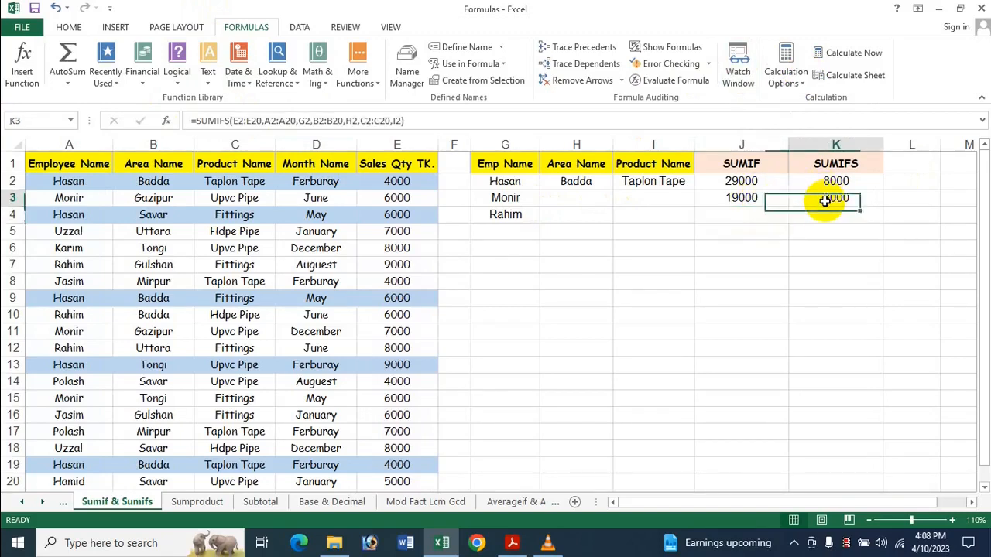
click(273, 122)
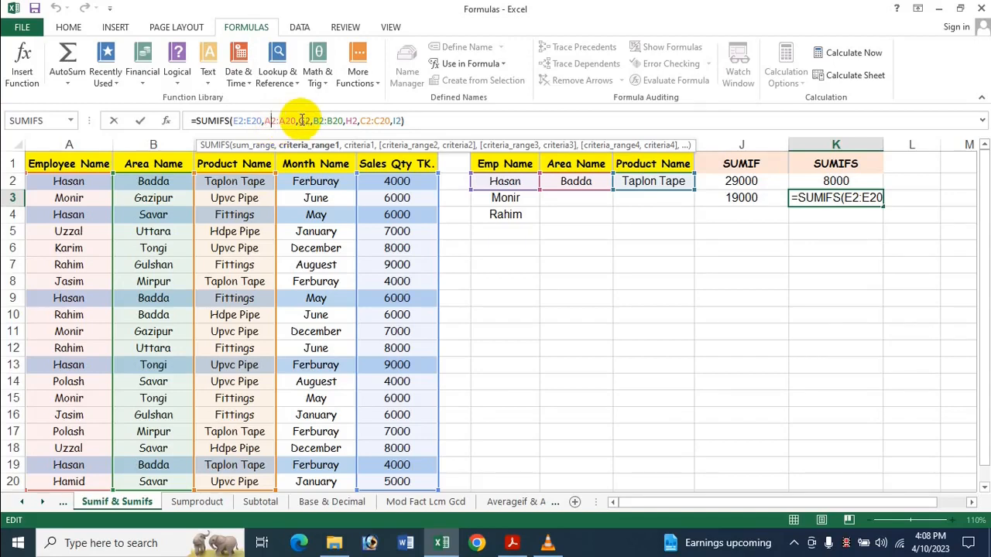
click(302, 121)
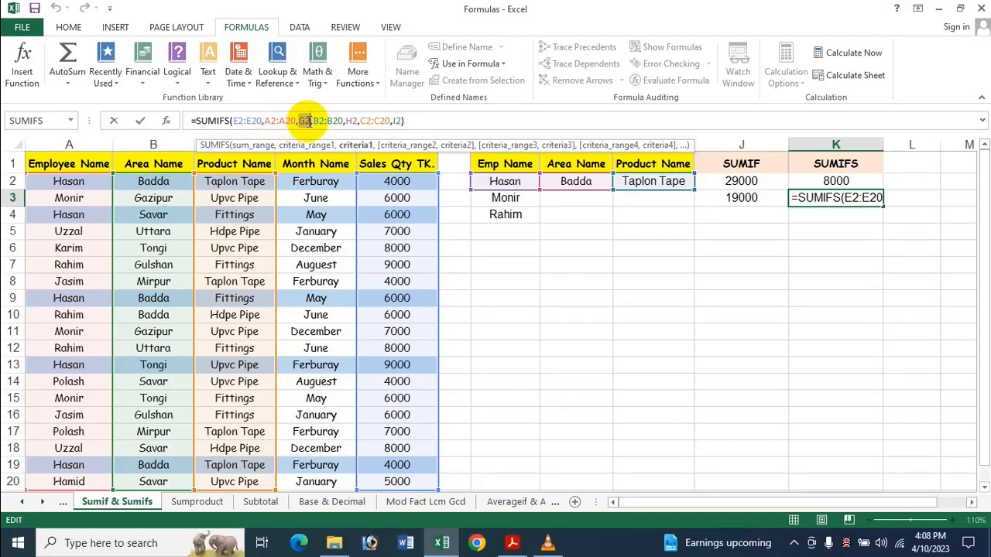
click(489, 200)
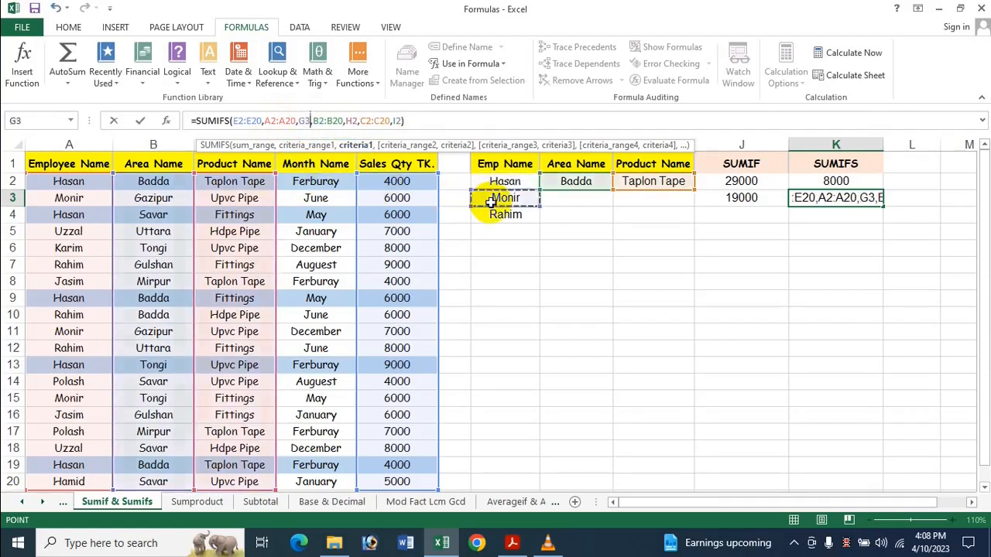
click(343, 124)
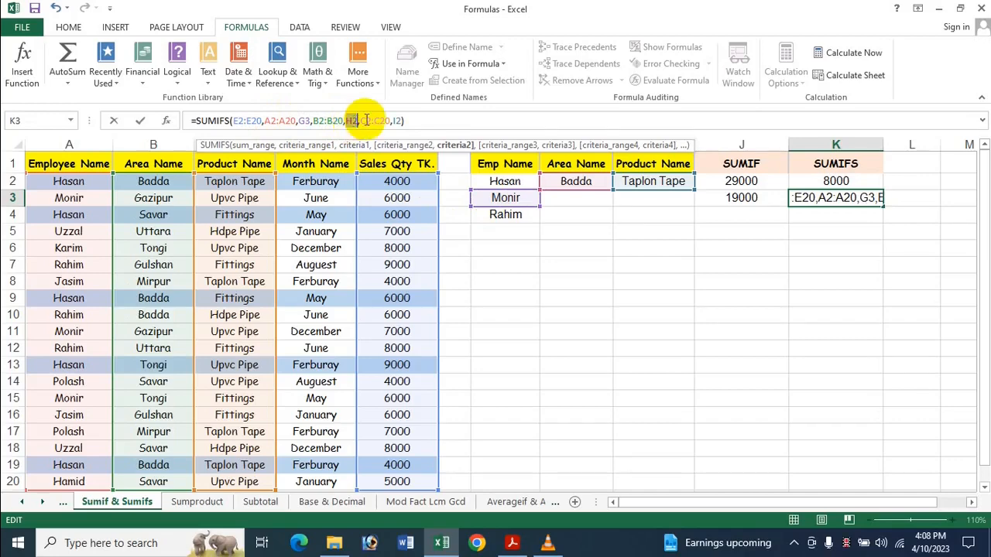
click(568, 199)
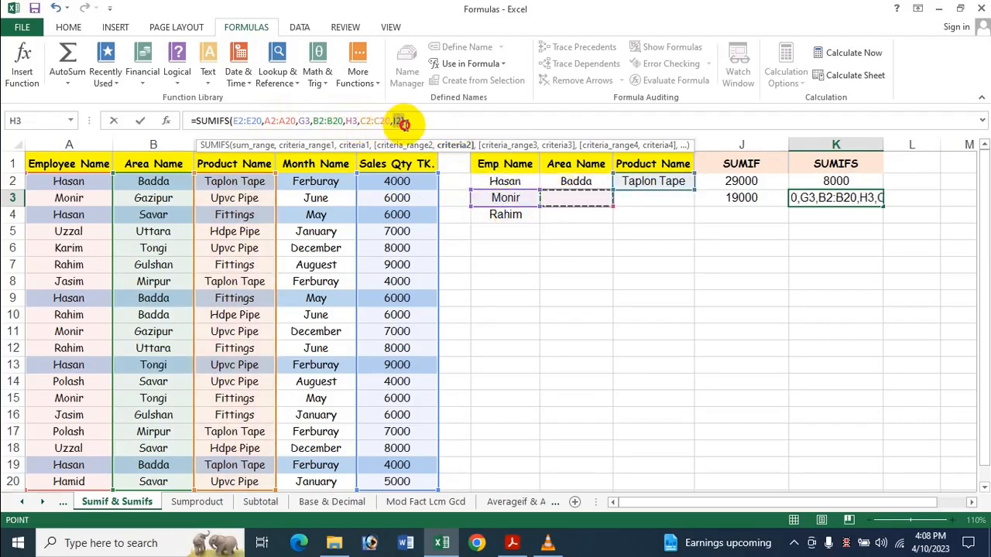
click(647, 201)
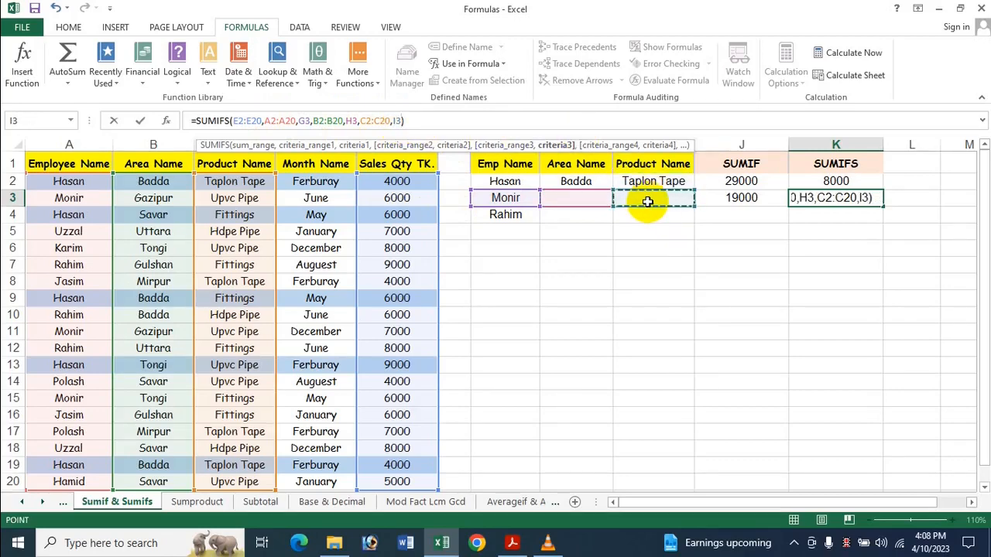
key(Return)
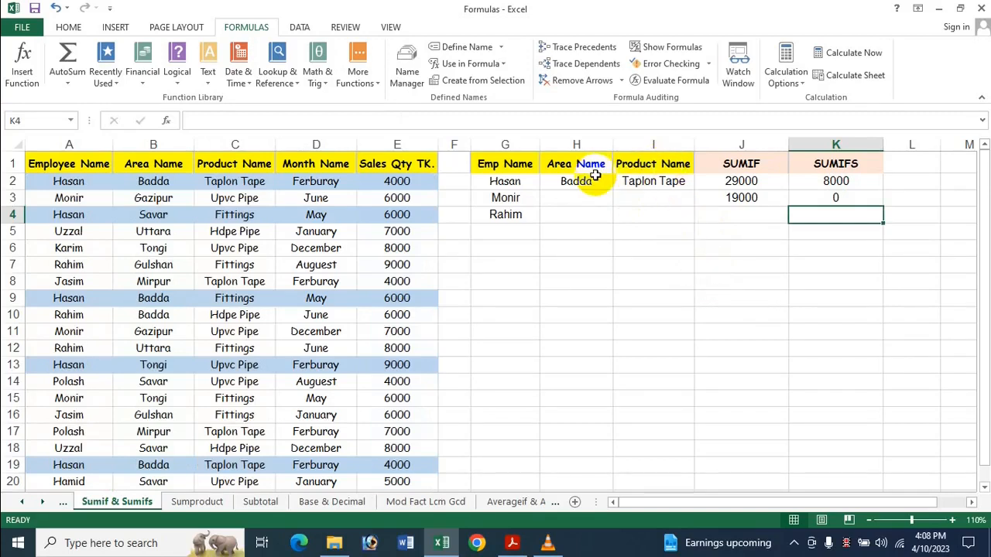
Enter Gazipur as the area name in H3.
click(567, 198)
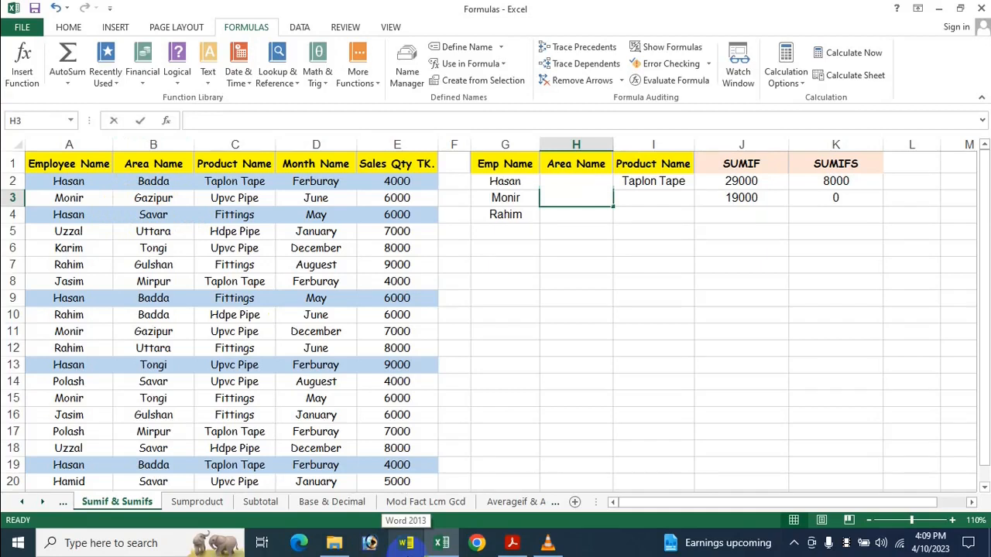
text(Gazipu)
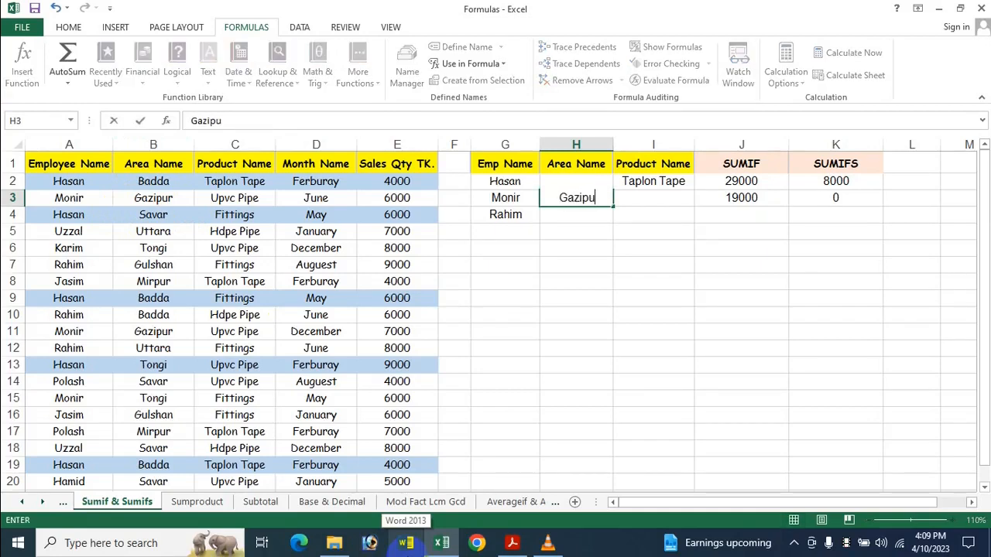
text(r)
click(714, 277)
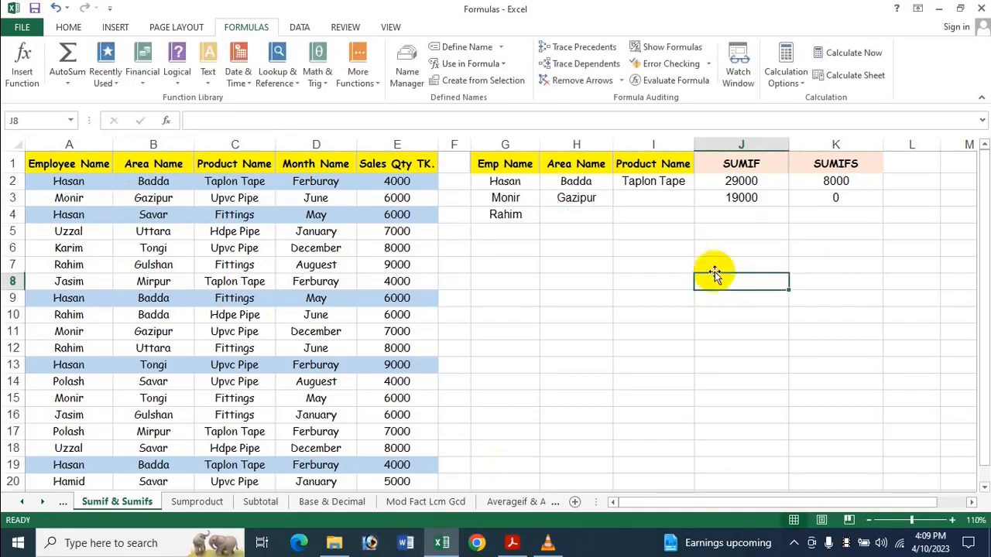
click(627, 201)
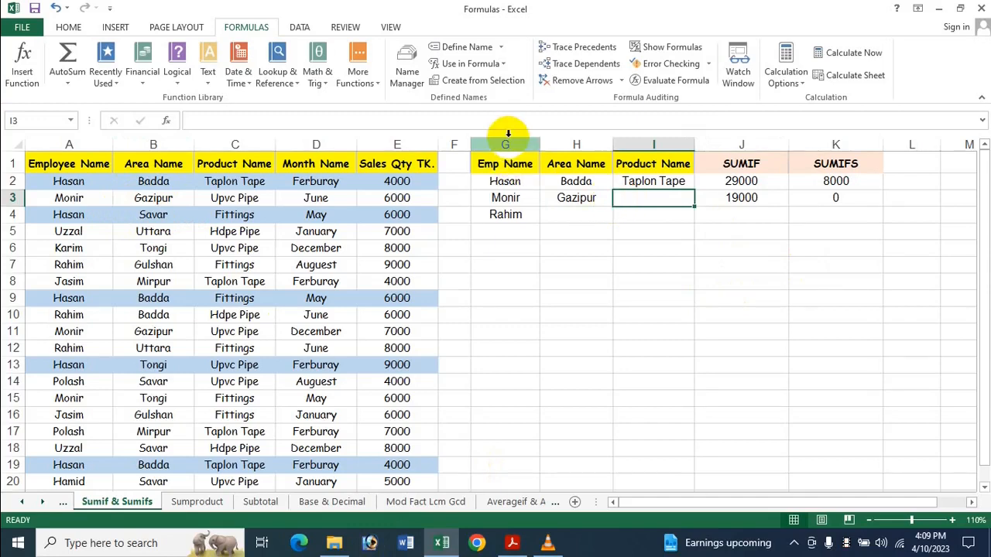
click(224, 200)
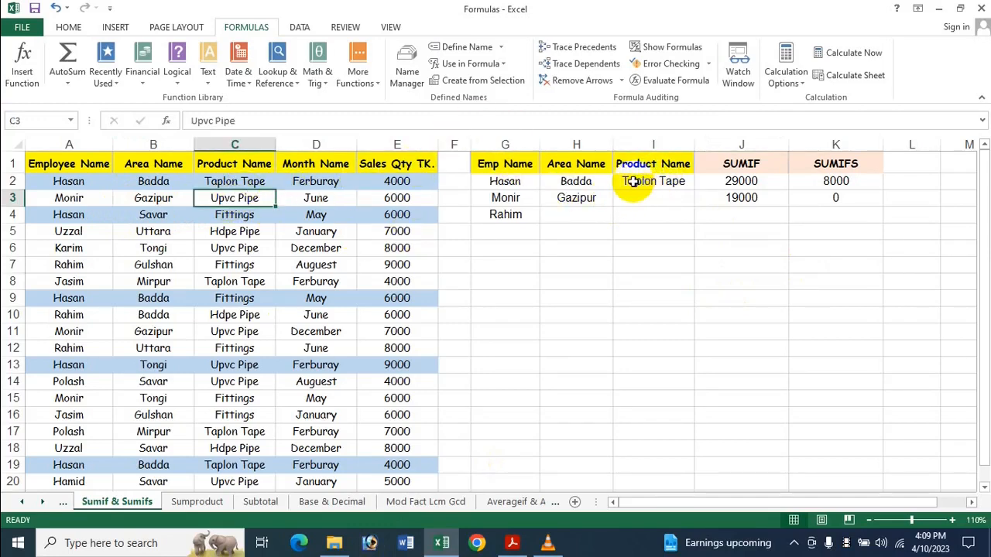
key(ctrl+c)
click(646, 200)
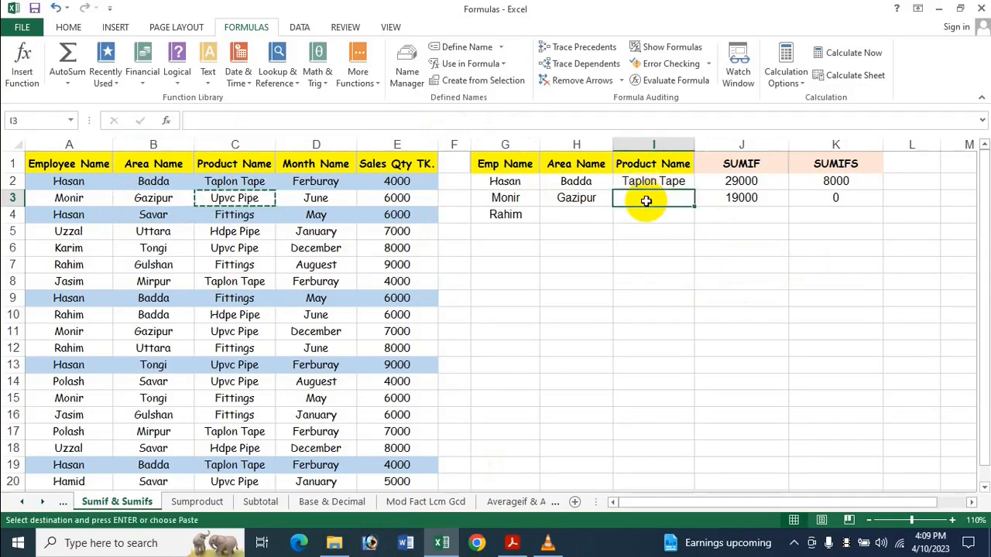
key(ctrl+v)
key(Delete)
Fill the product name in I3 with a reference to the Upvc Pipe cell, =C3.
text(=)
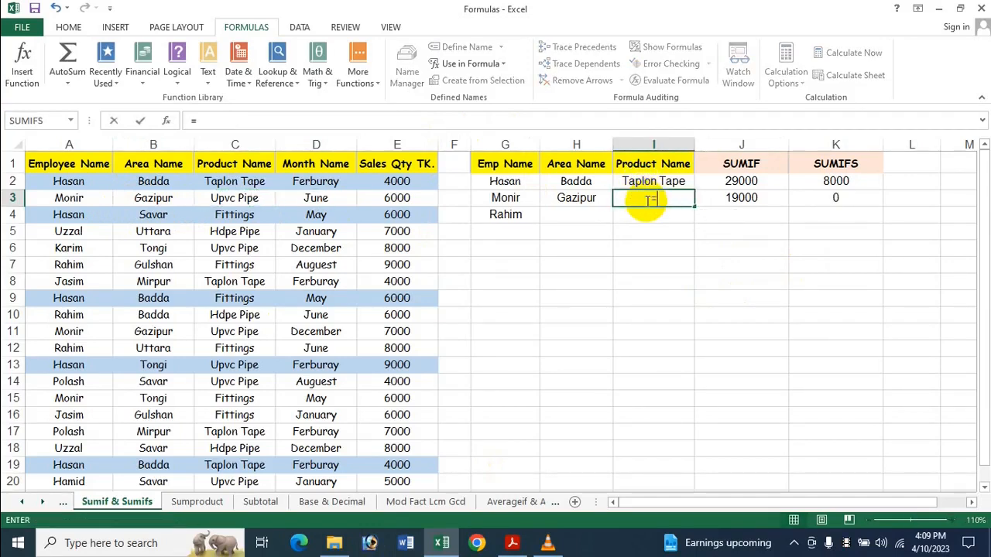
click(240, 196)
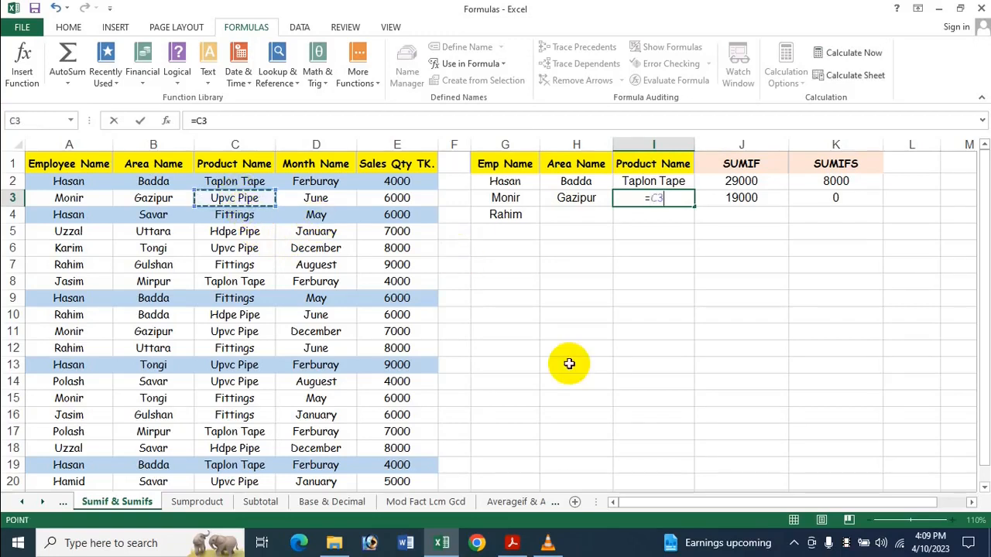
key(Return)
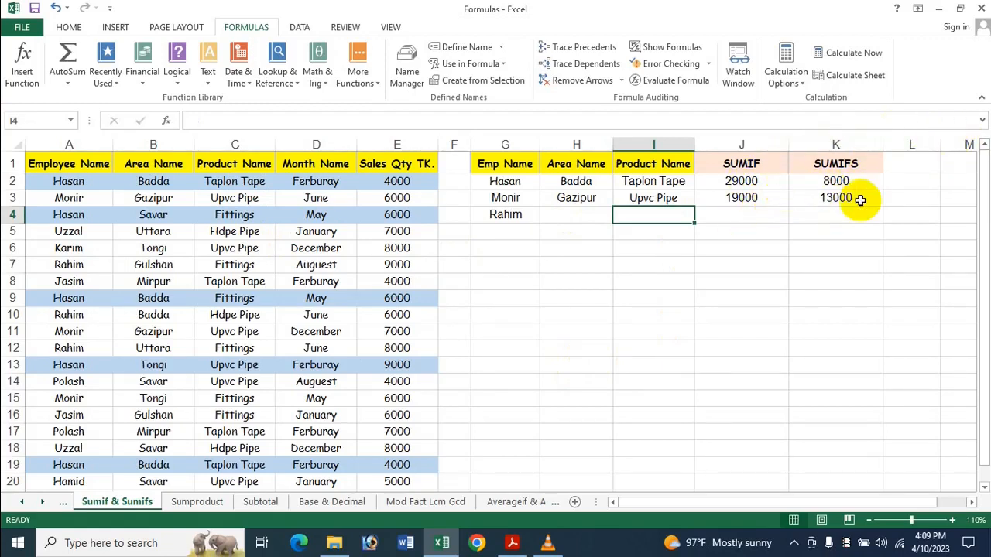
Copy the area name Gulshan from B7 into H4 as the third employee's area.
click(570, 213)
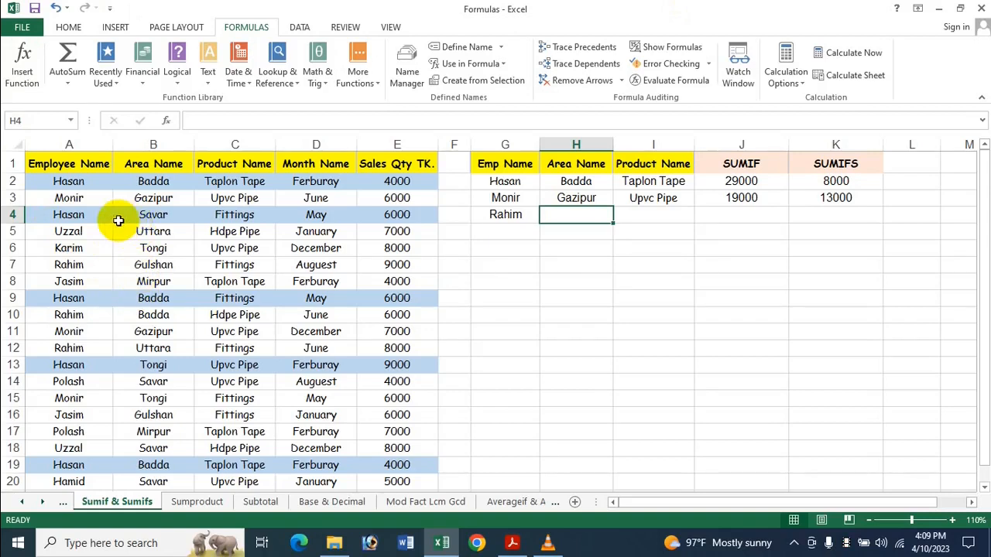
click(170, 270)
key(ctrl+c)
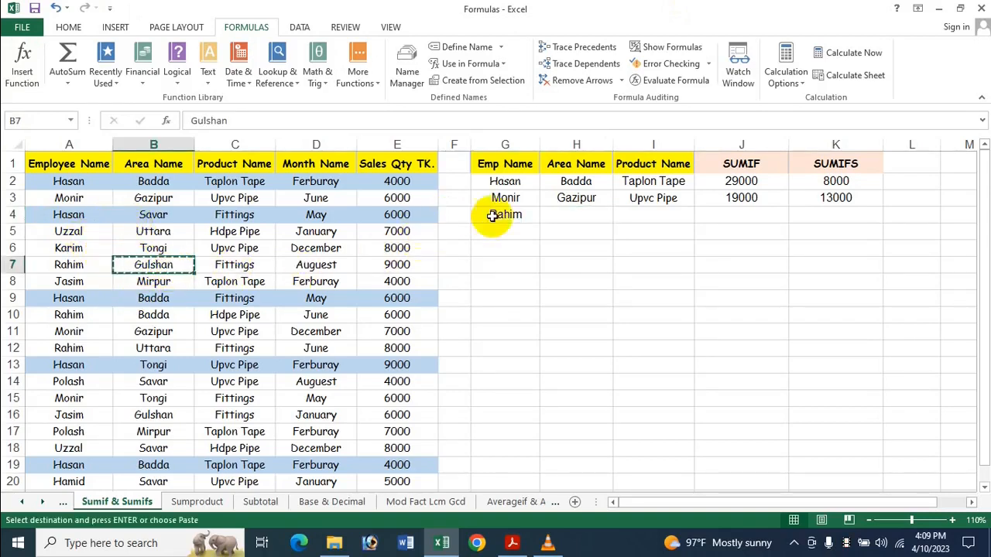
click(575, 212)
key(ctrl+v)
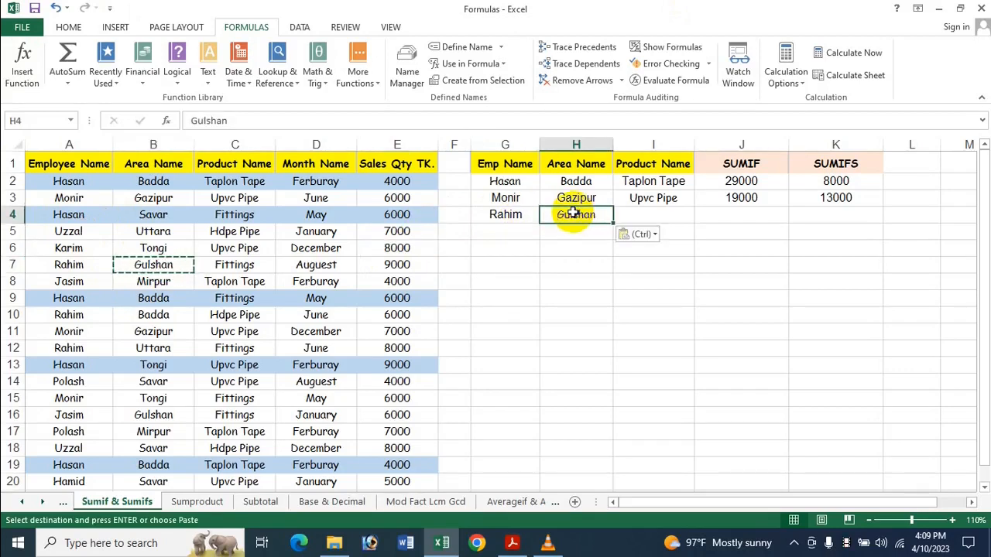
Fill the product name in I4 with a reference to the Fittings cell, =C7.
click(647, 214)
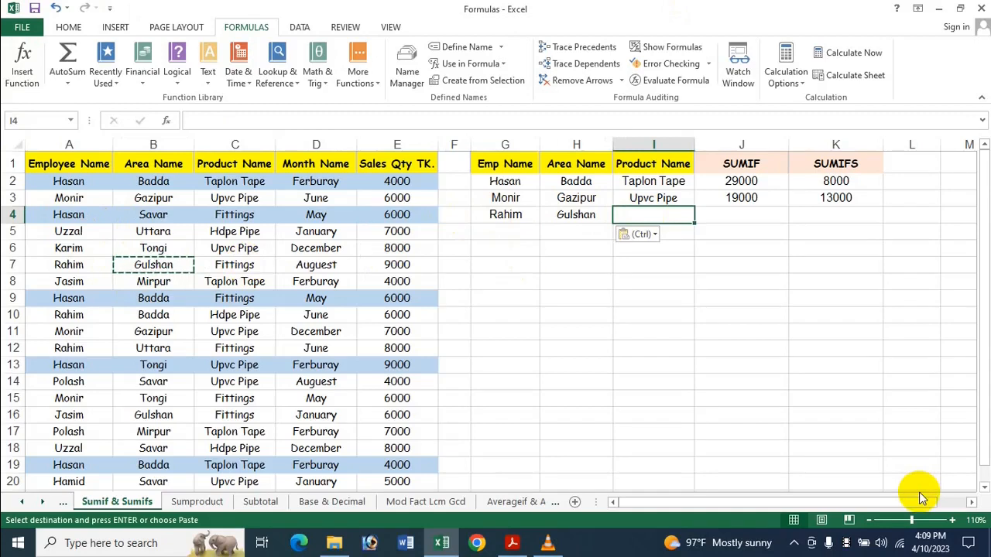
text(=)
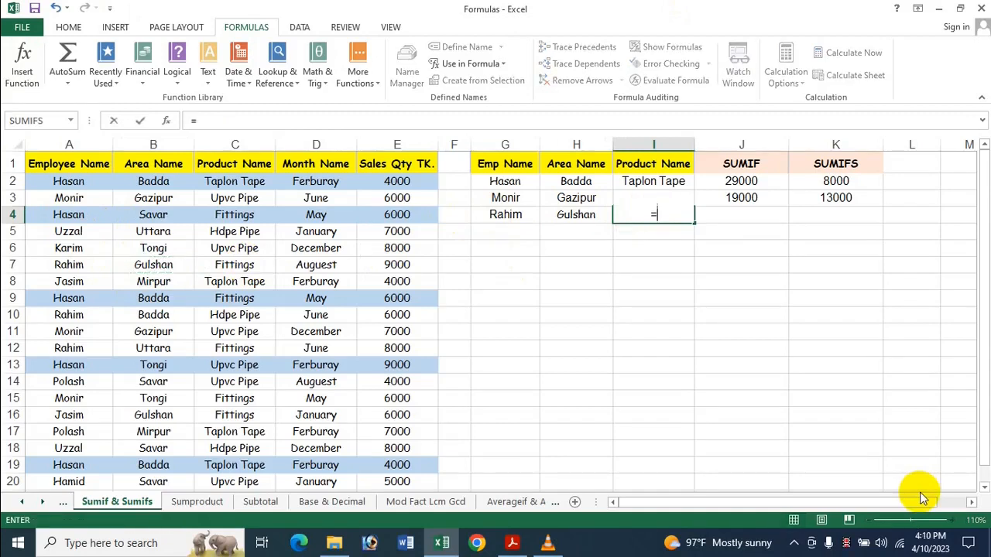
click(242, 265)
key(Return)
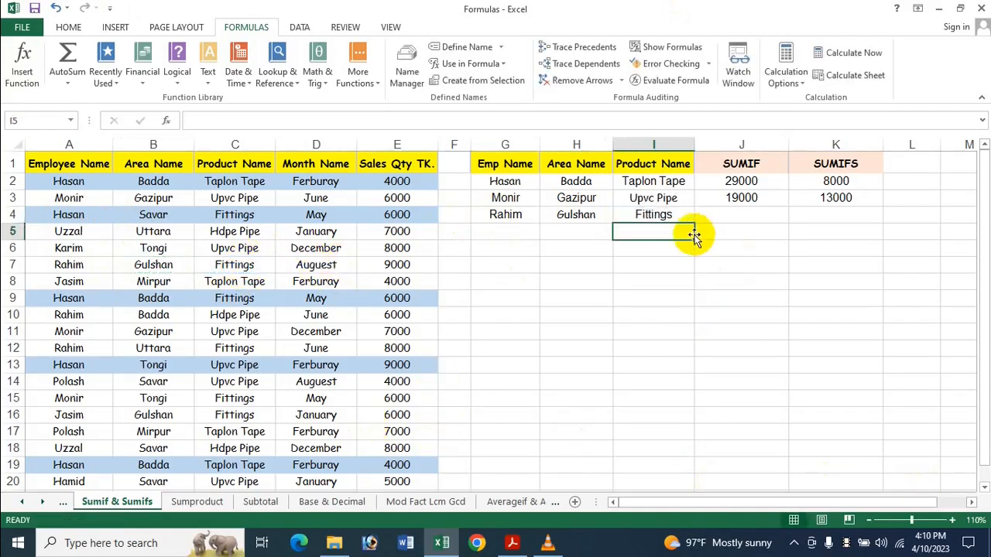
Fill the SUMIF and SUMIFS formulas from J2 and K2 down through row 4.
click(726, 210)
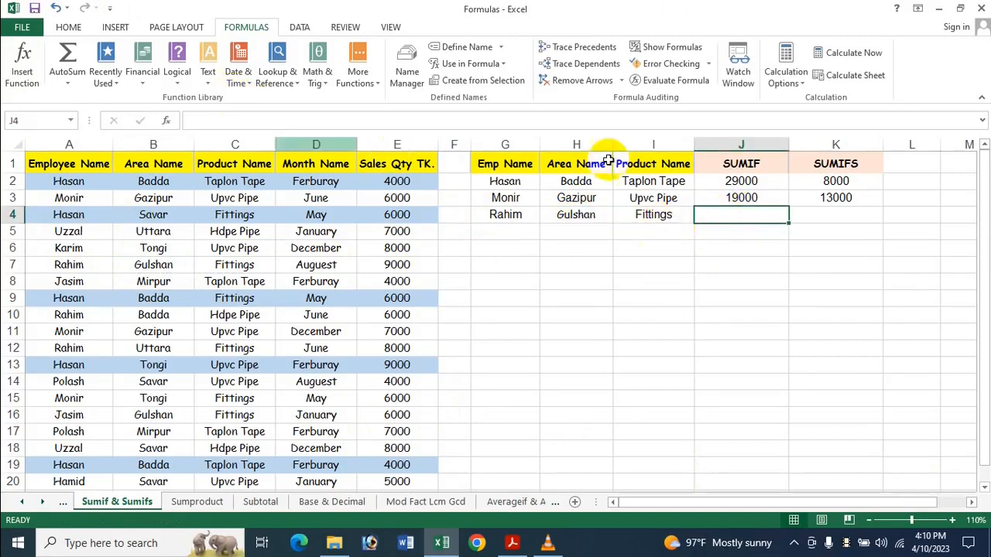
drag(747, 181, 769, 223)
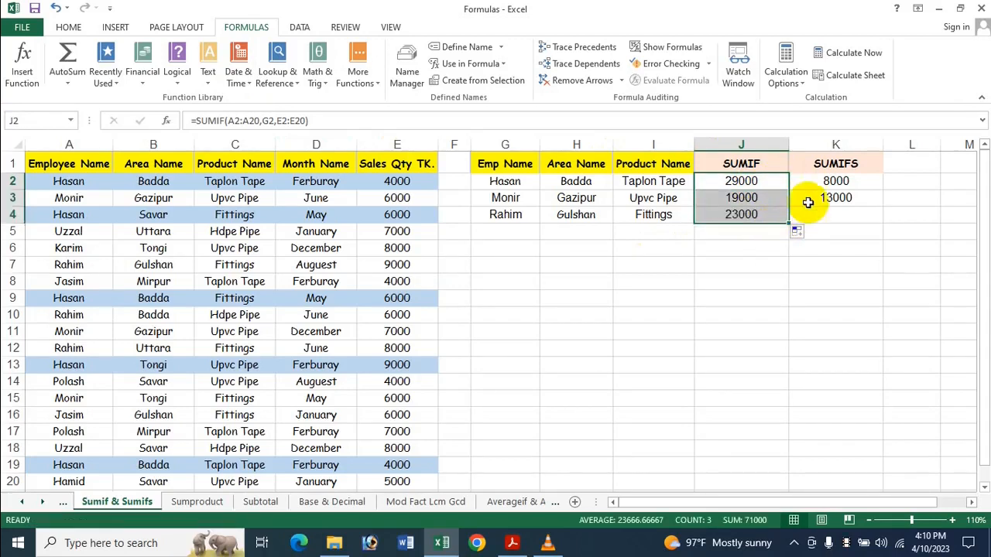
shift+click(836, 181)
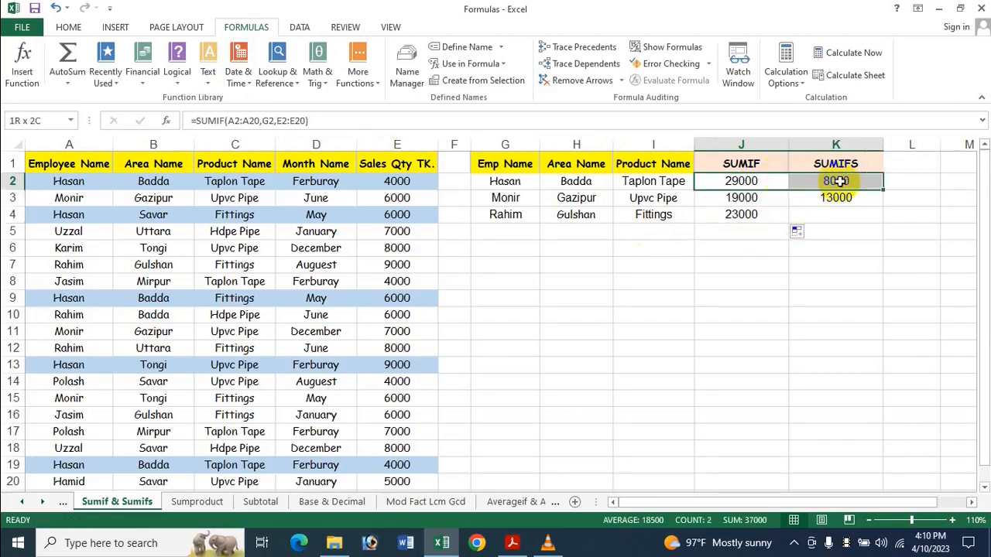
drag(881, 190, 874, 216)
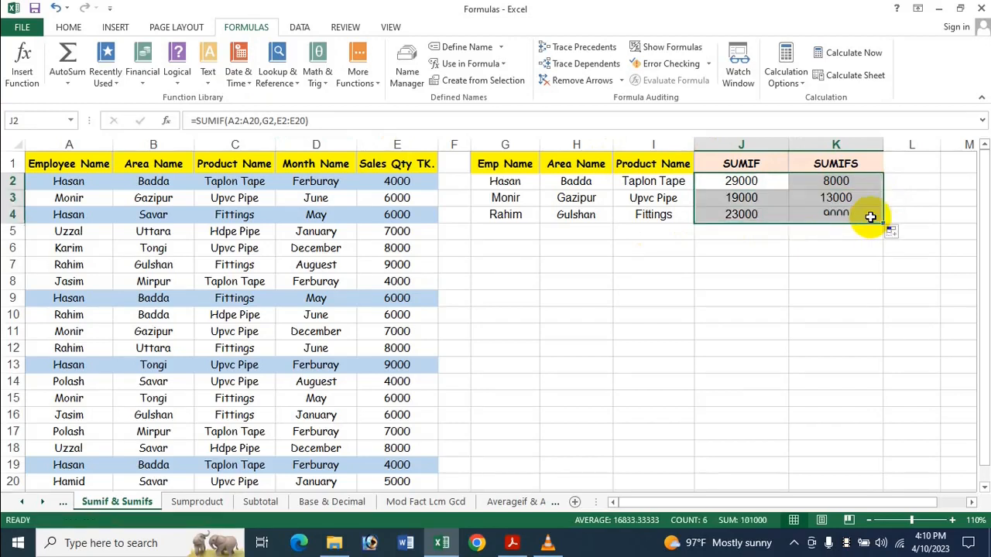
click(858, 311)
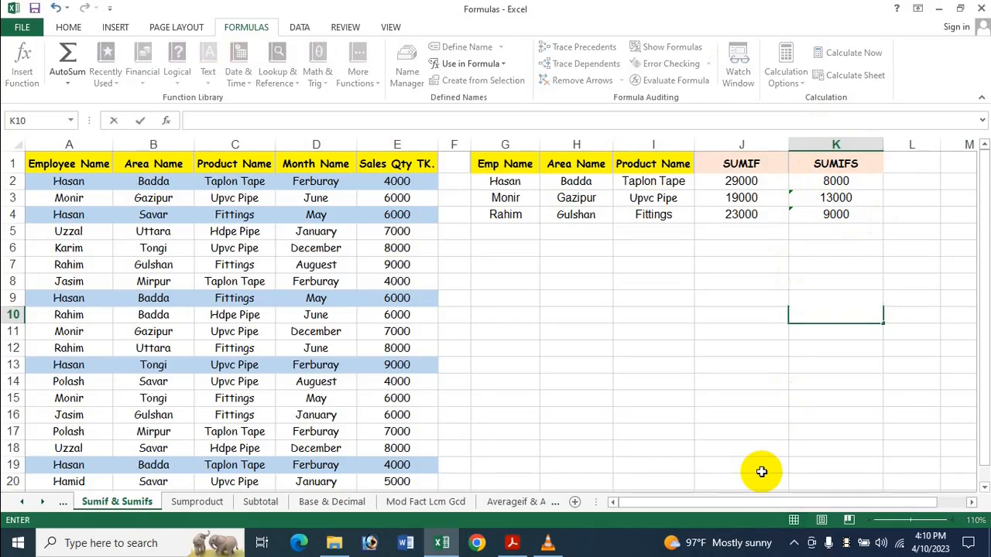
Switch to the Acrobat window with the SUMIF & SUMIFS title page.
click(512, 542)
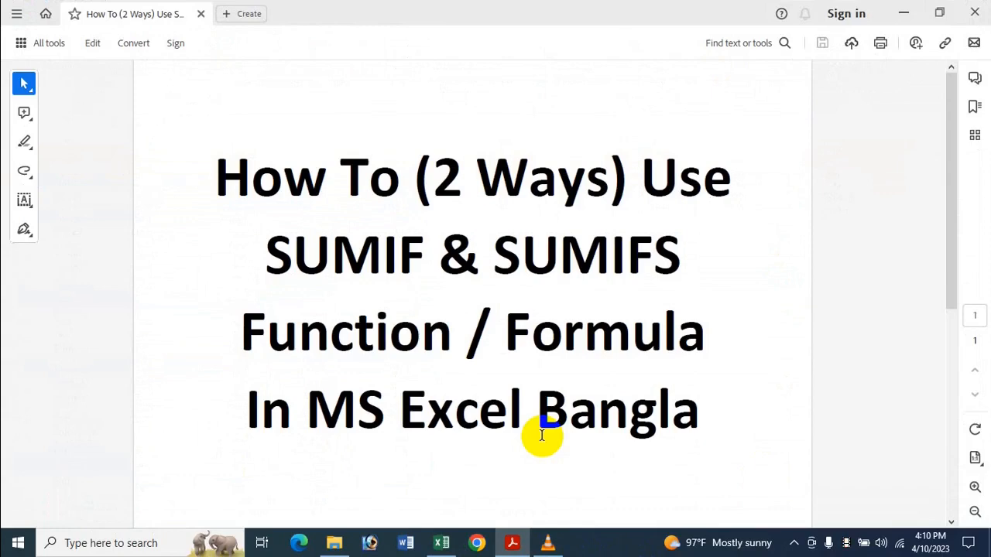